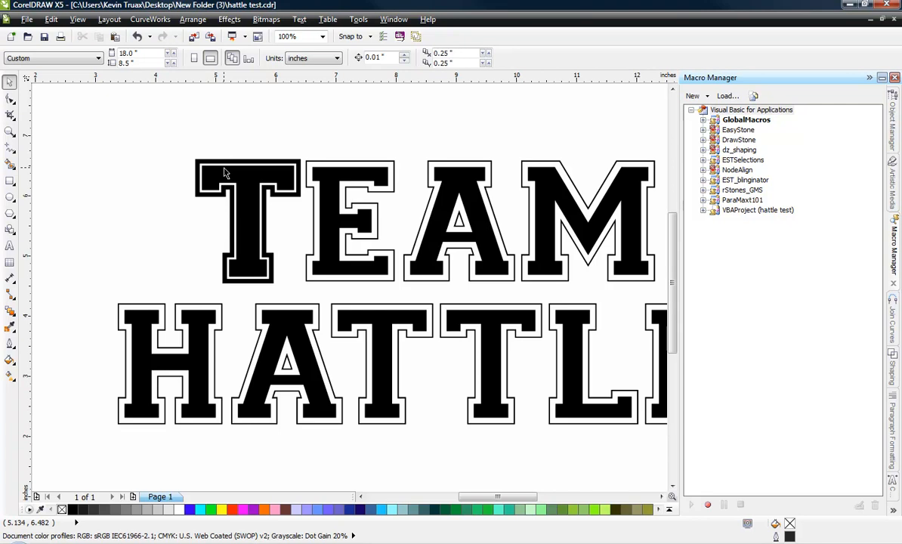
Place a copy of the heavily outlined T from TEAM in the empty upper-left area of the page.
scroll(224, 173, up, 1)
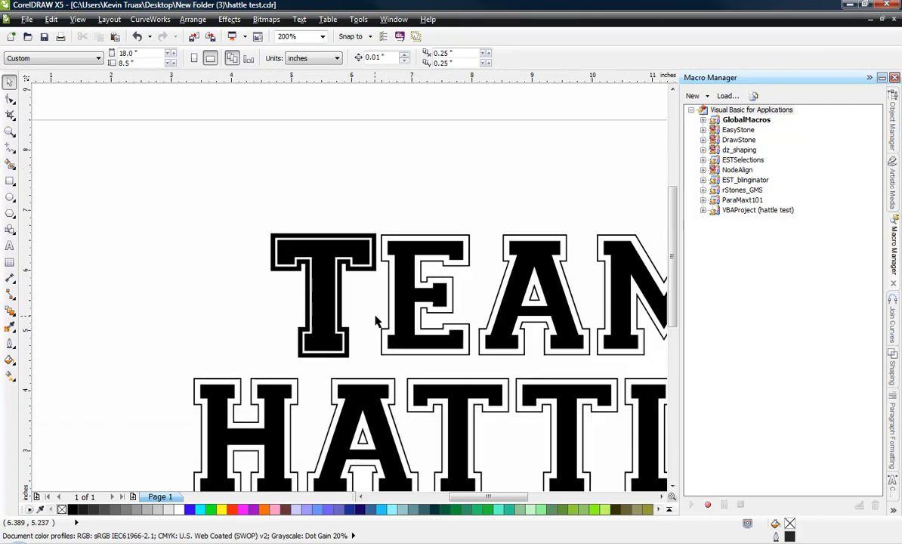
scroll(375, 317, down, 1)
scroll(278, 255, up, 1)
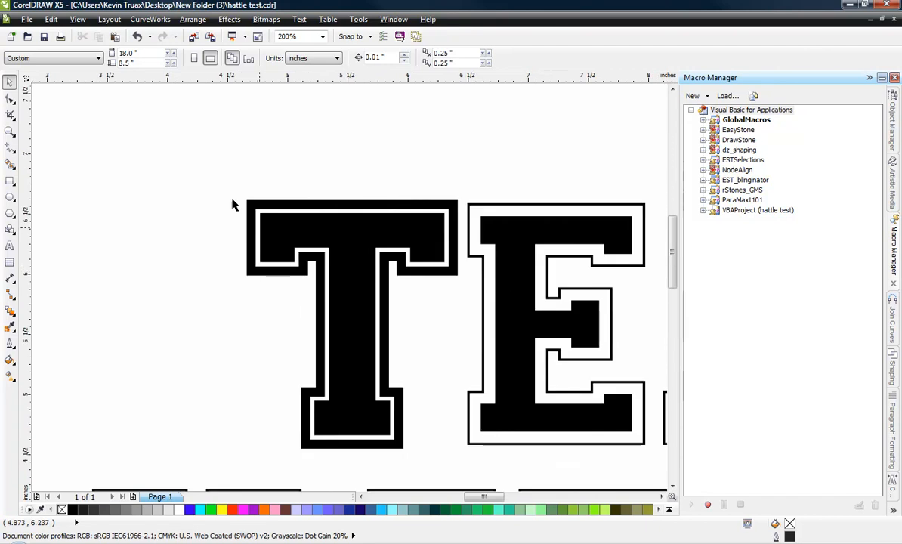
drag(206, 159, 484, 492)
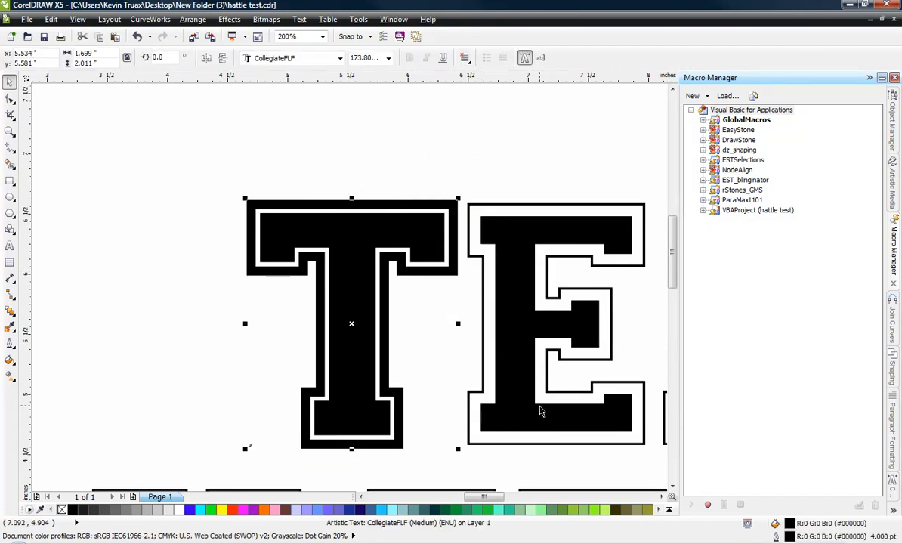
scroll(484, 388, down, 1)
drag(444, 365, 200, 292)
click(170, 353)
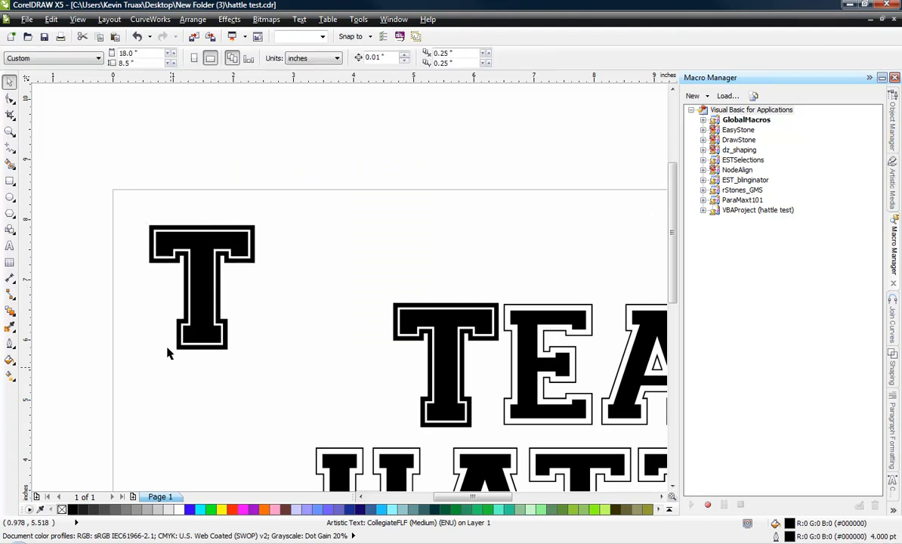
Apply a one-step outside contour with a 0.079 in offset to the copied T.
scroll(169, 284, up, 1)
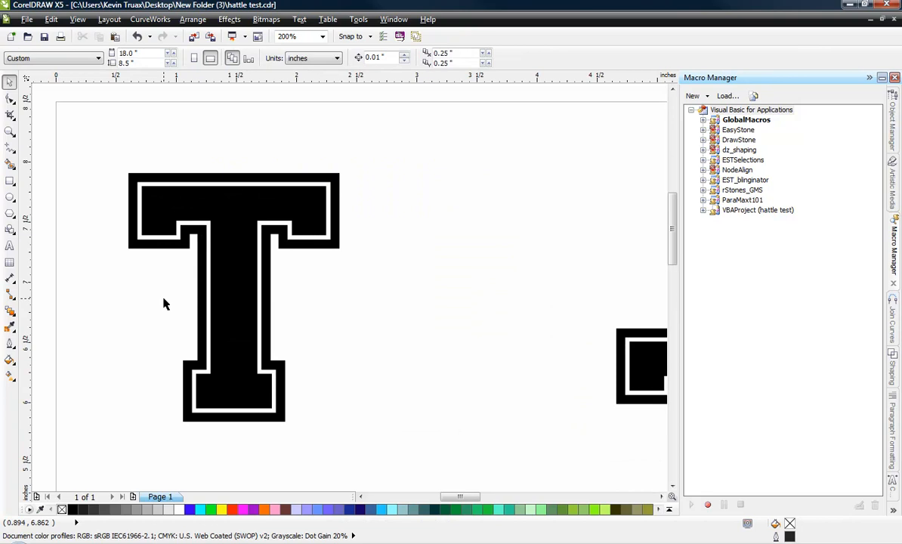
click(896, 129)
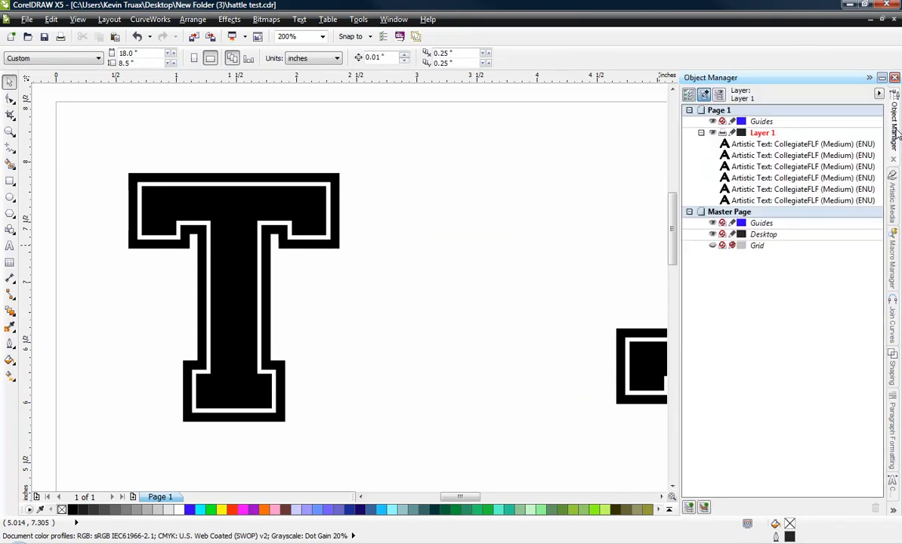
click(212, 207)
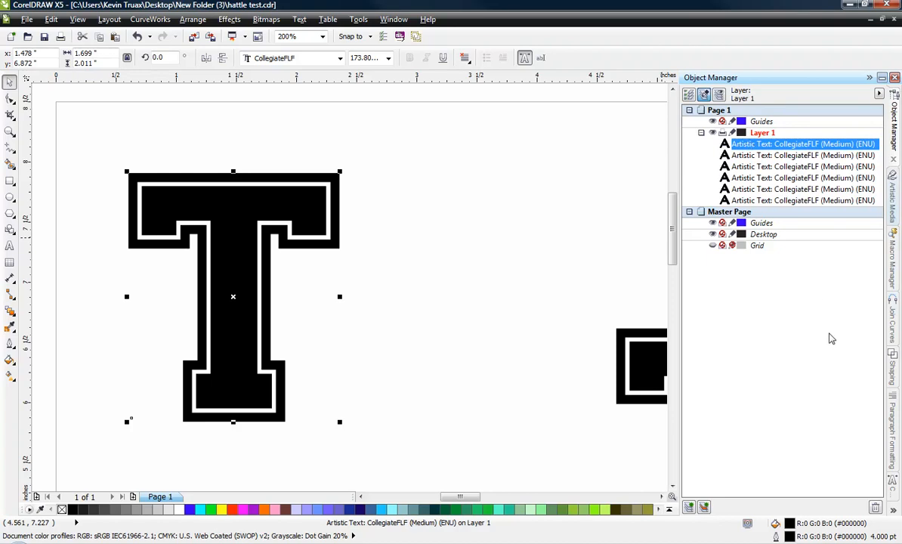
click(894, 510)
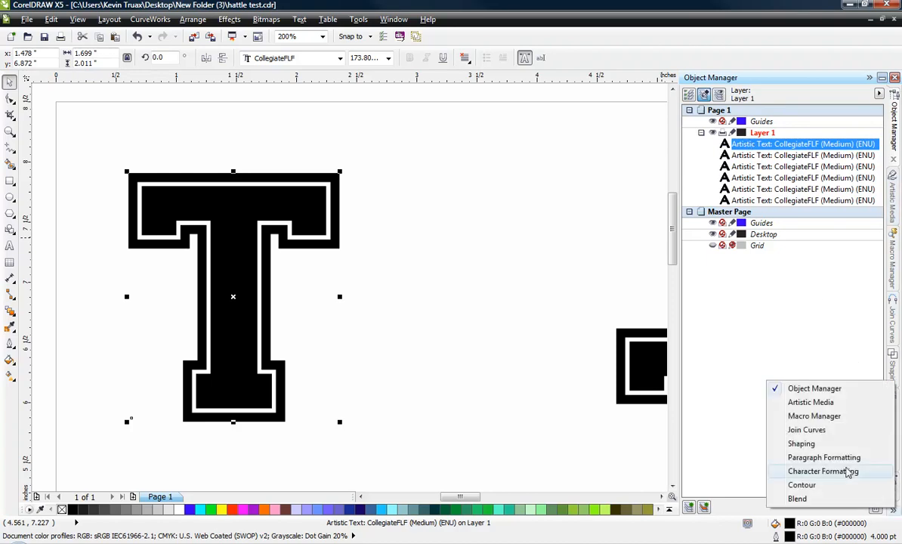
click(817, 485)
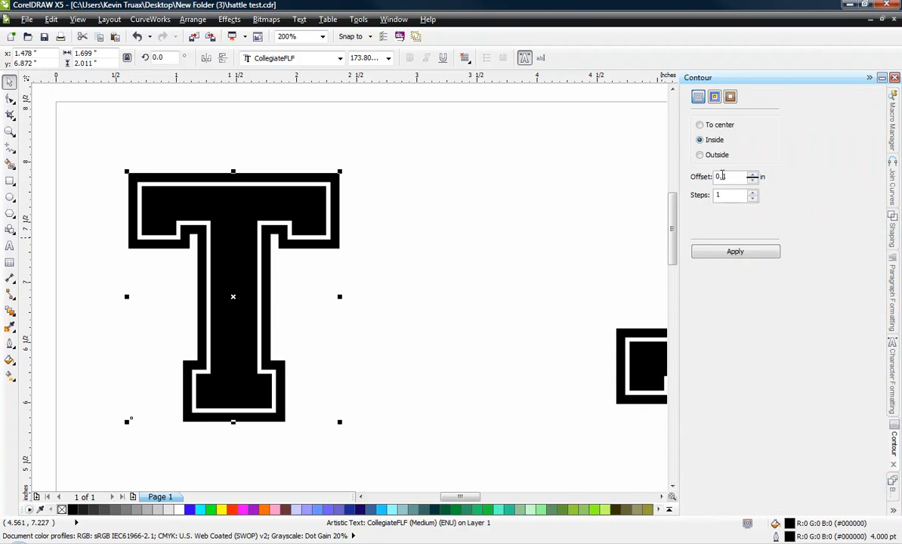
click(702, 154)
click(743, 253)
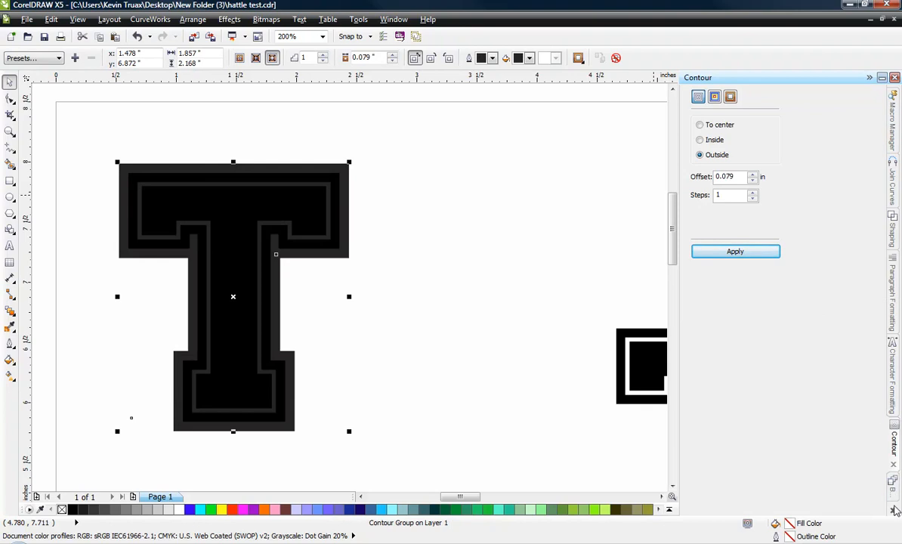
Break apart the T's contour group while viewing it in the Object Manager, and undo the contour.
click(894, 510)
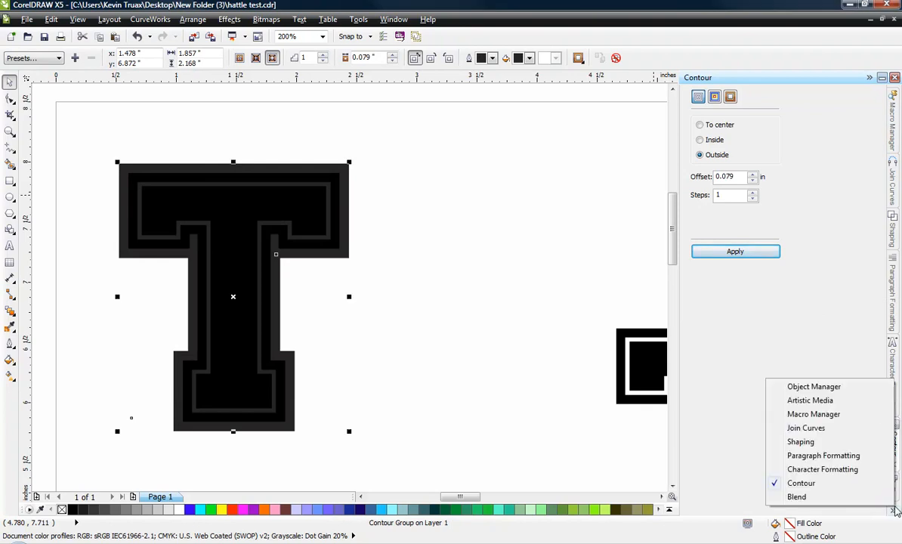
click(832, 386)
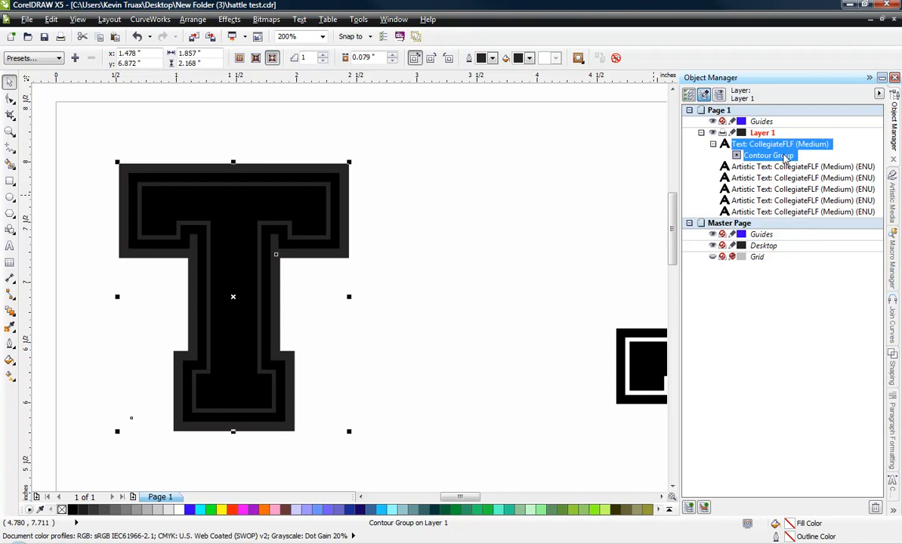
key(ctrl+k)
click(415, 225)
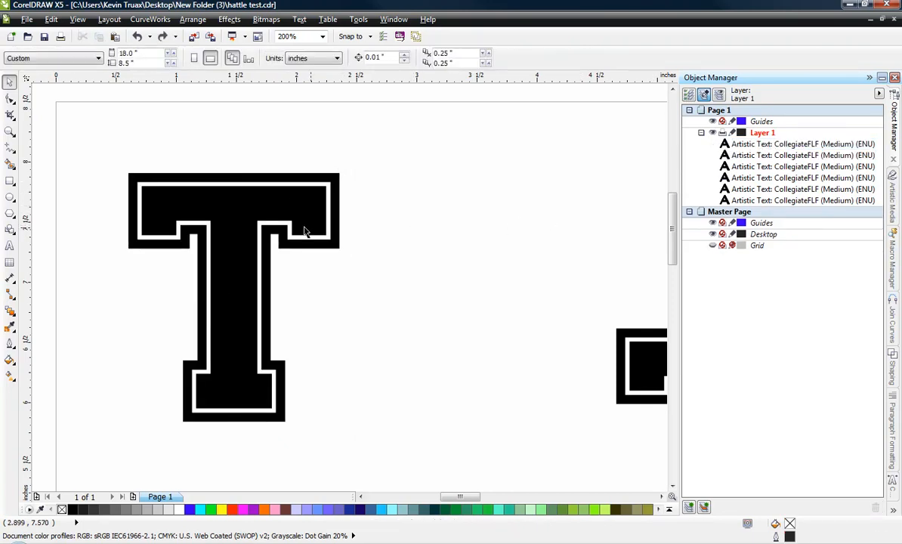
Remove the outline from the copied T.
click(189, 204)
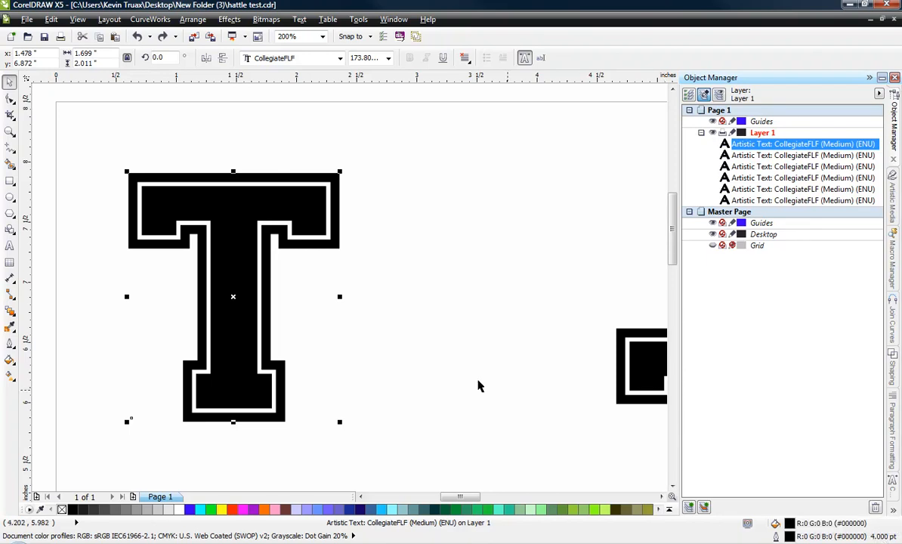
click(9, 346)
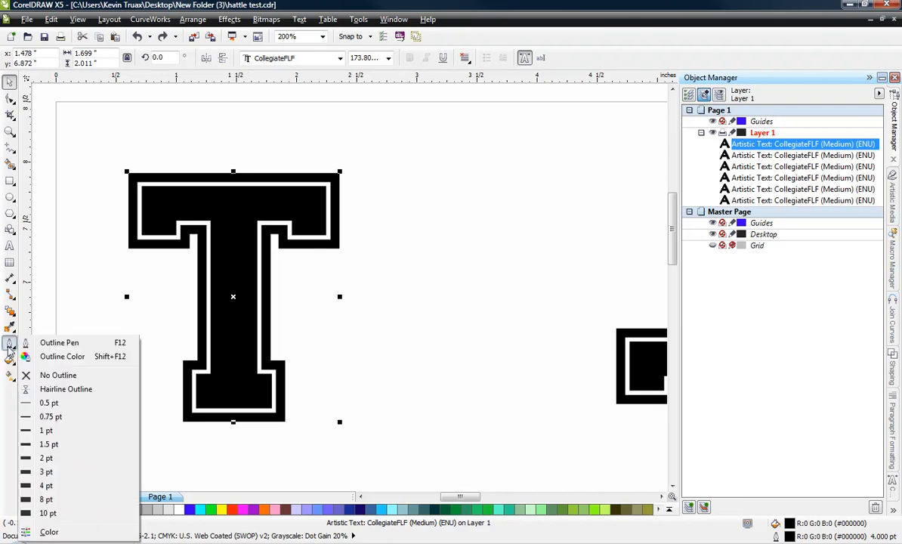
click(68, 376)
click(98, 373)
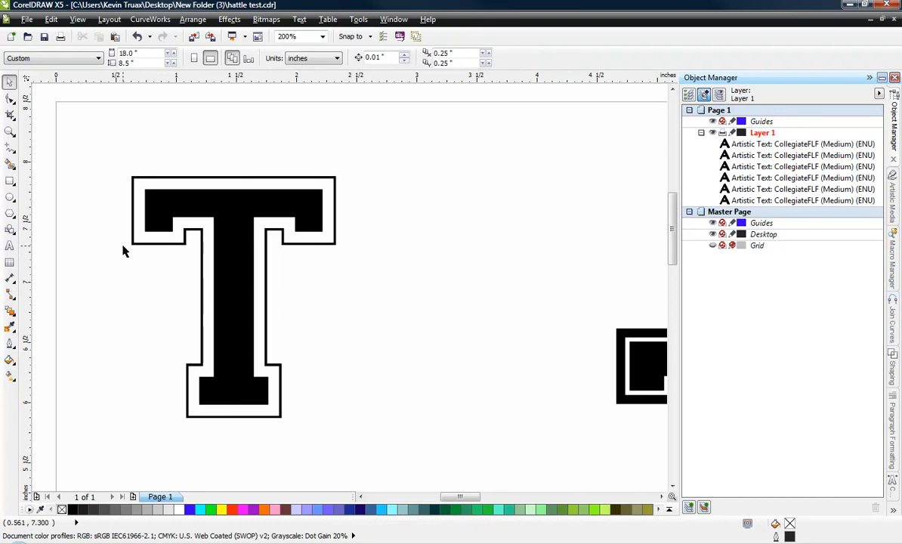
Fill the copied T with light cyan (#99FFFF).
scroll(125, 250, down, 1)
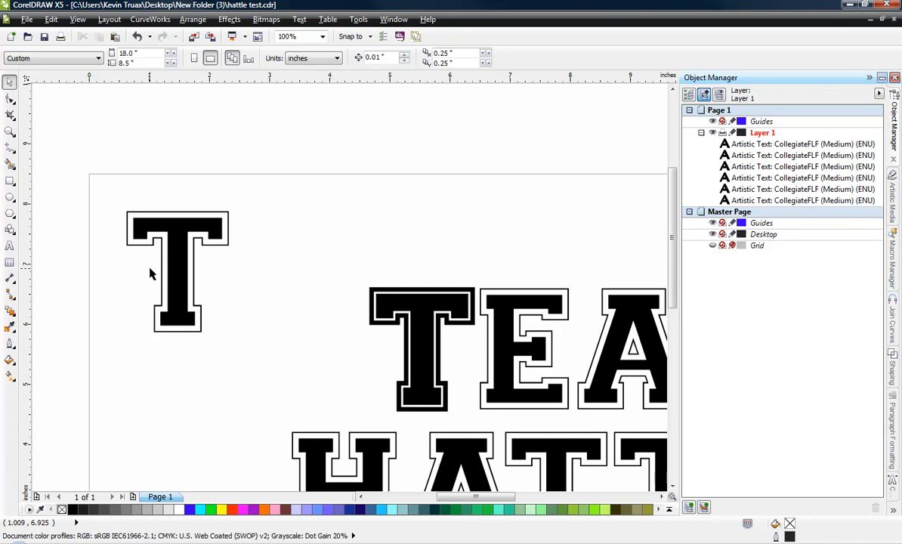
scroll(149, 273, up, 2)
click(108, 225)
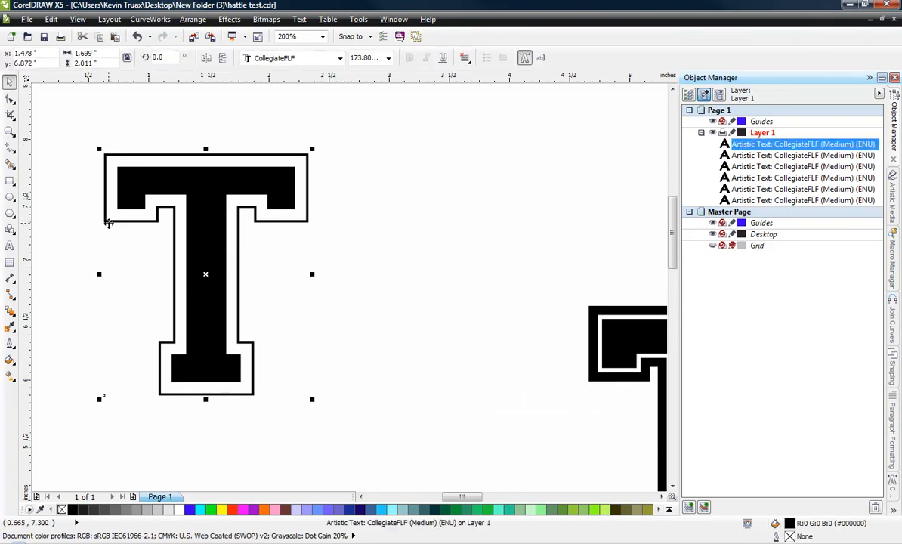
click(85, 197)
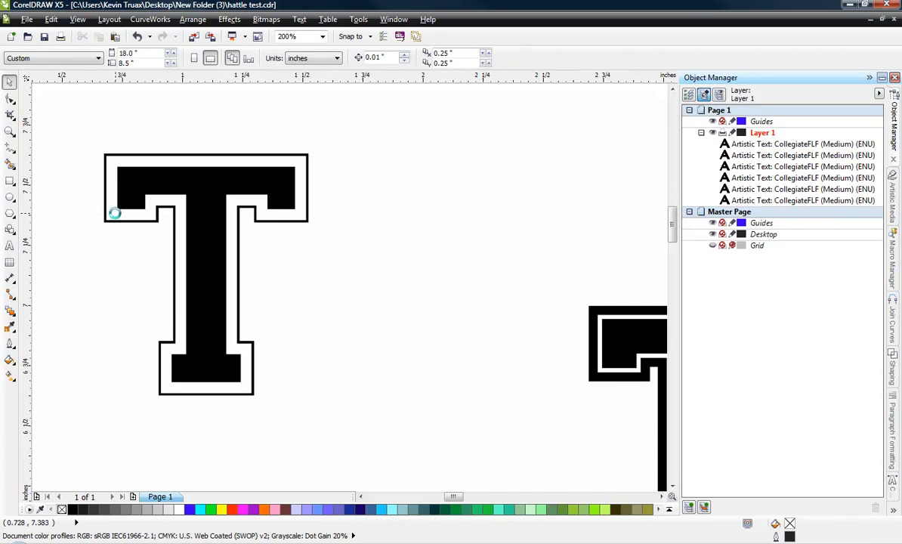
scroll(115, 214, up, 2)
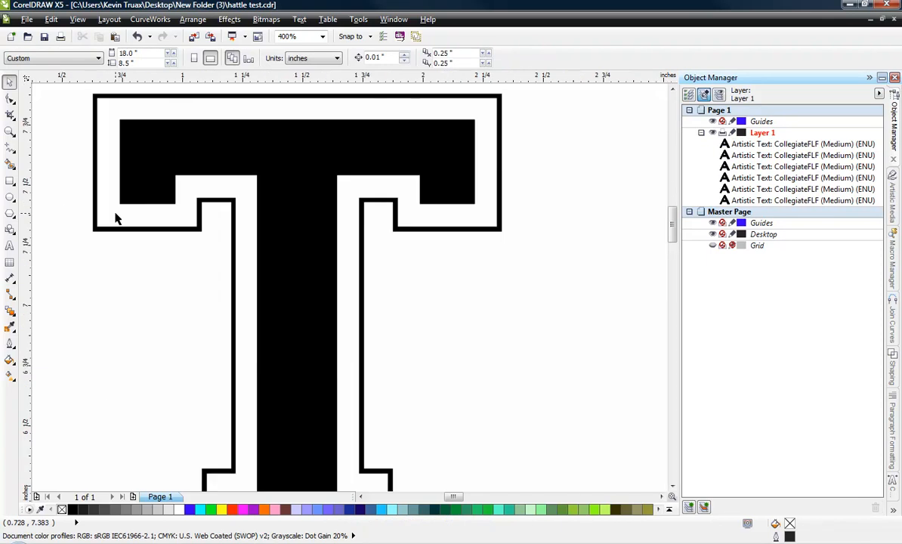
click(142, 178)
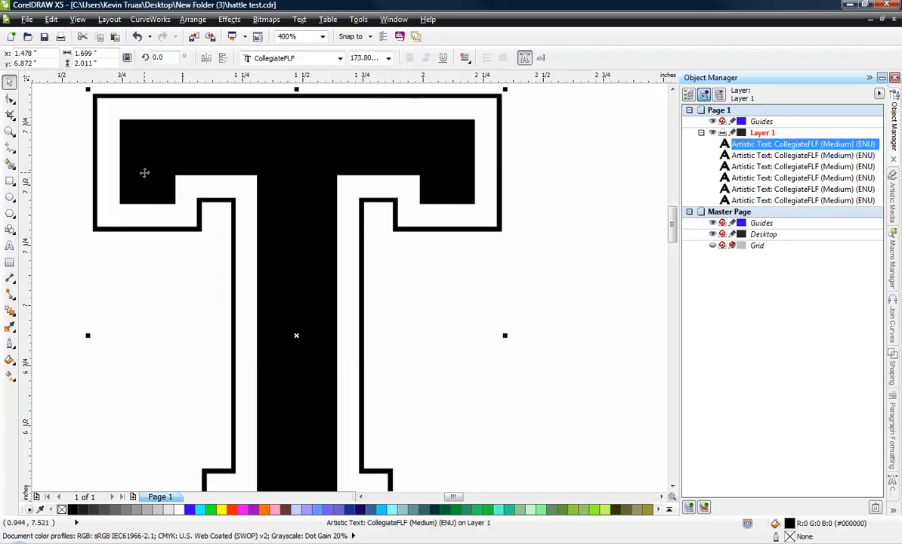
scroll(144, 173, down, 2)
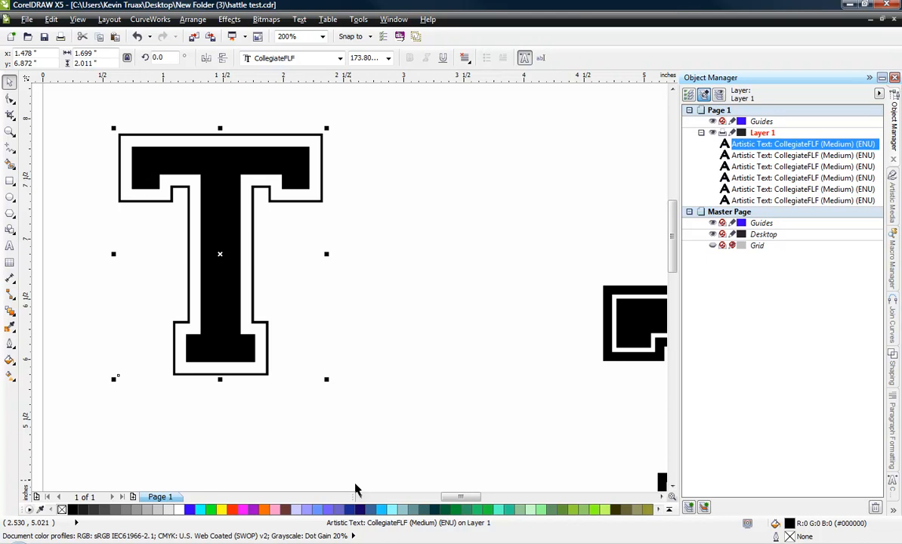
click(392, 510)
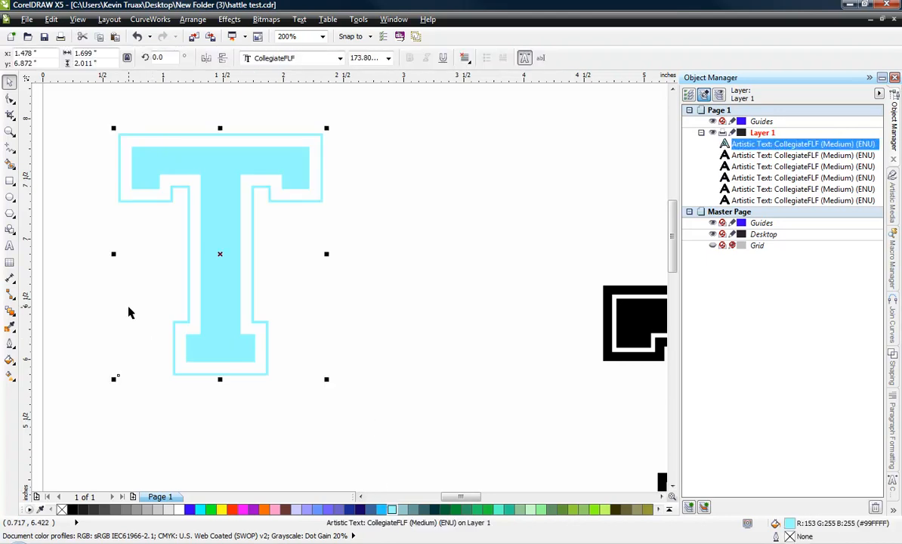
Give the light cyan T a 4 pt outline.
click(11, 344)
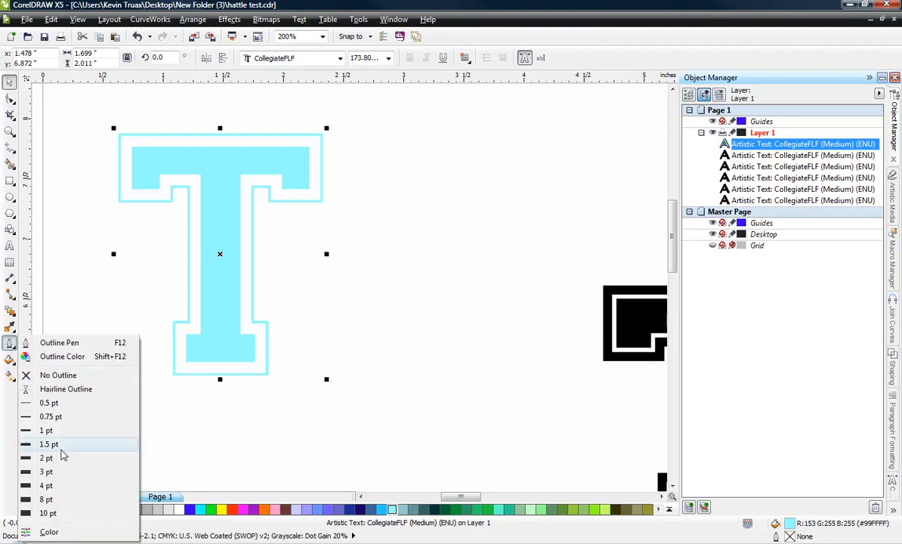
click(59, 485)
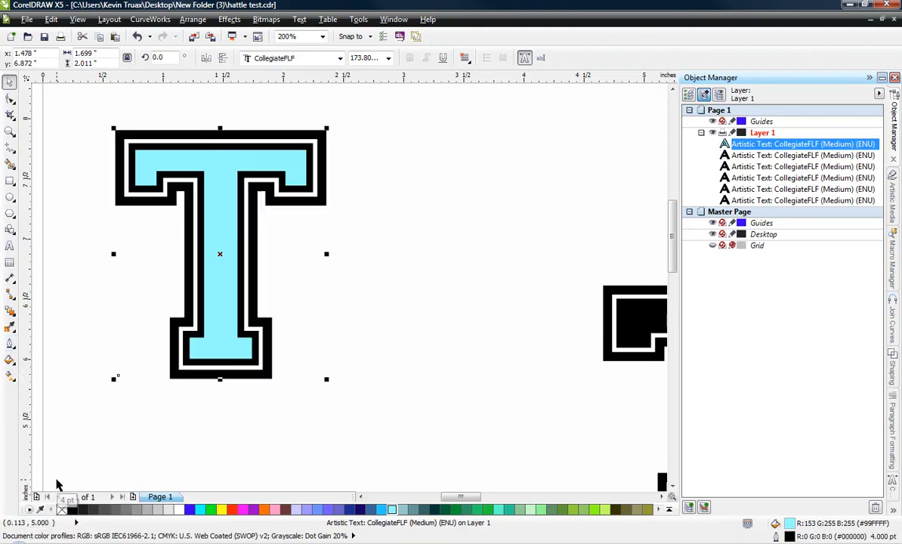
click(83, 429)
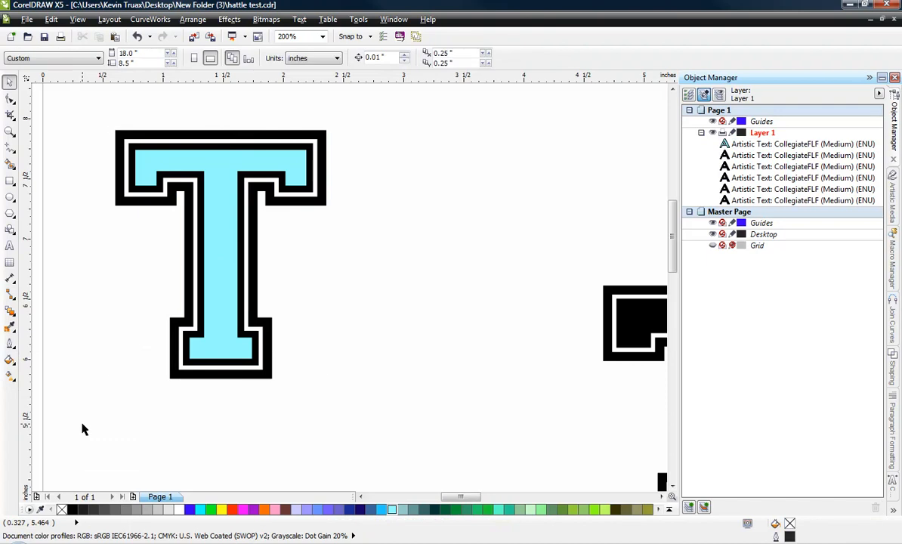
Fill the copied T with black.
scroll(121, 167, up, 2)
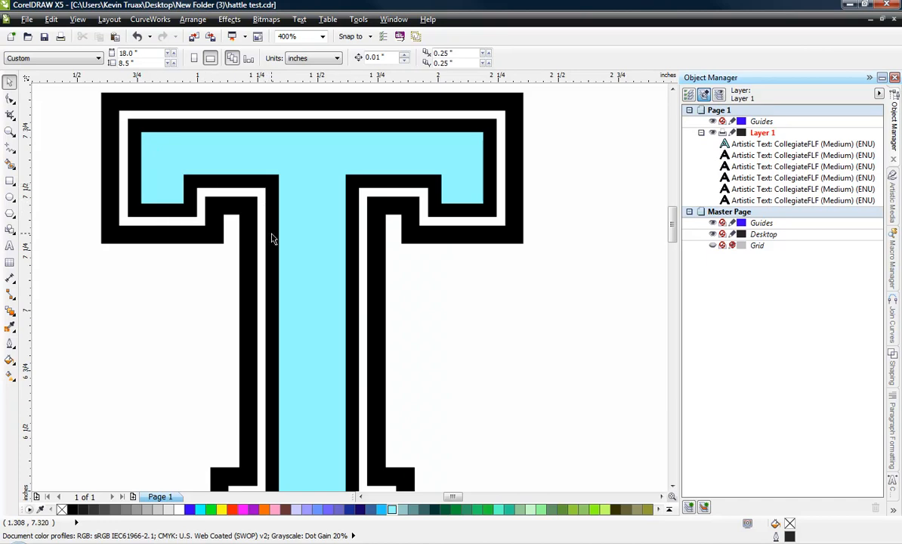
scroll(272, 239, down, 1)
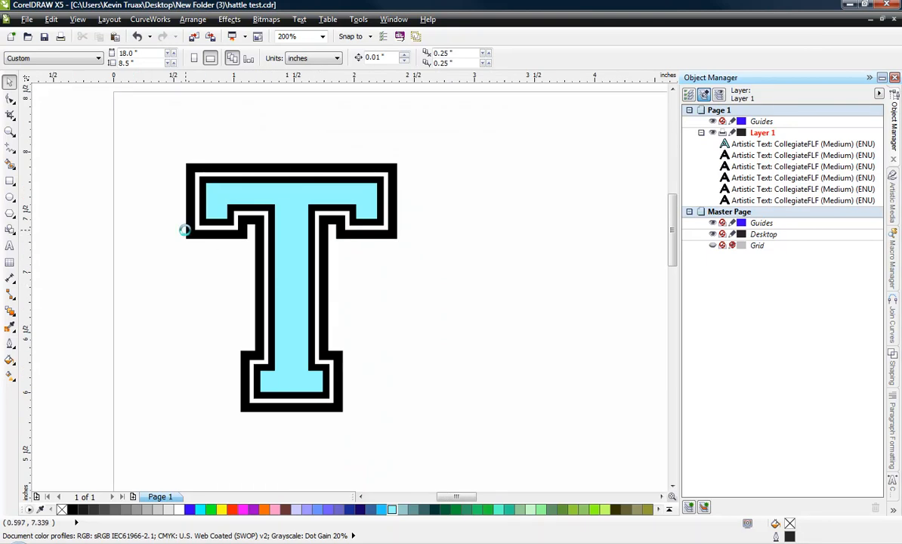
scroll(186, 229, up, 1)
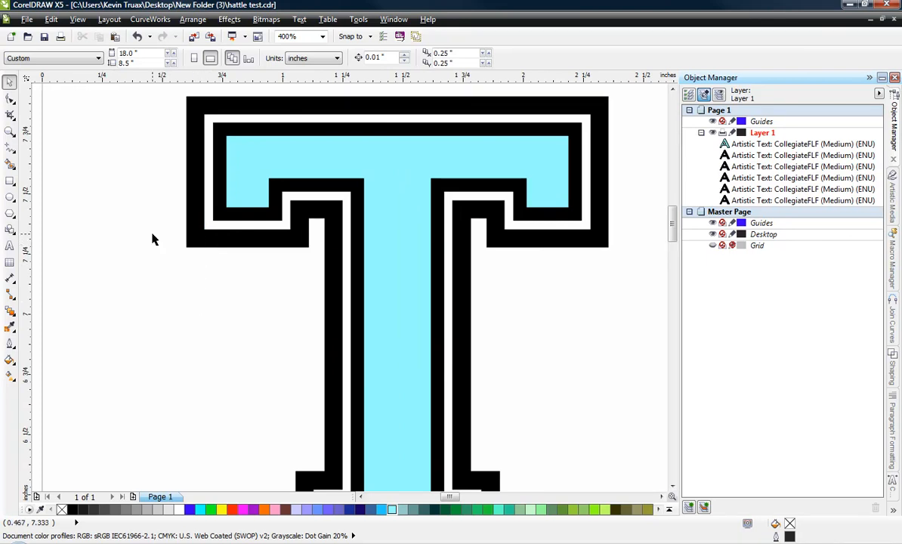
scroll(151, 239, down, 1)
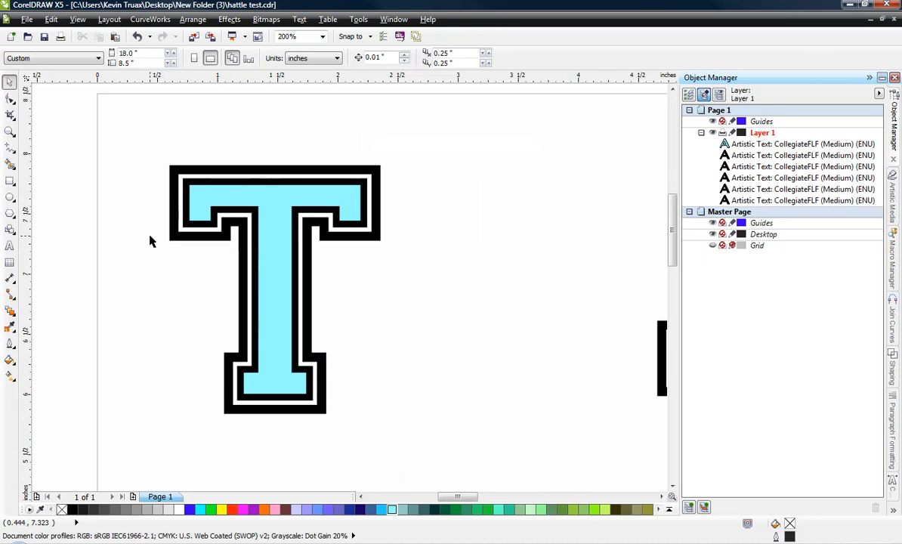
click(198, 193)
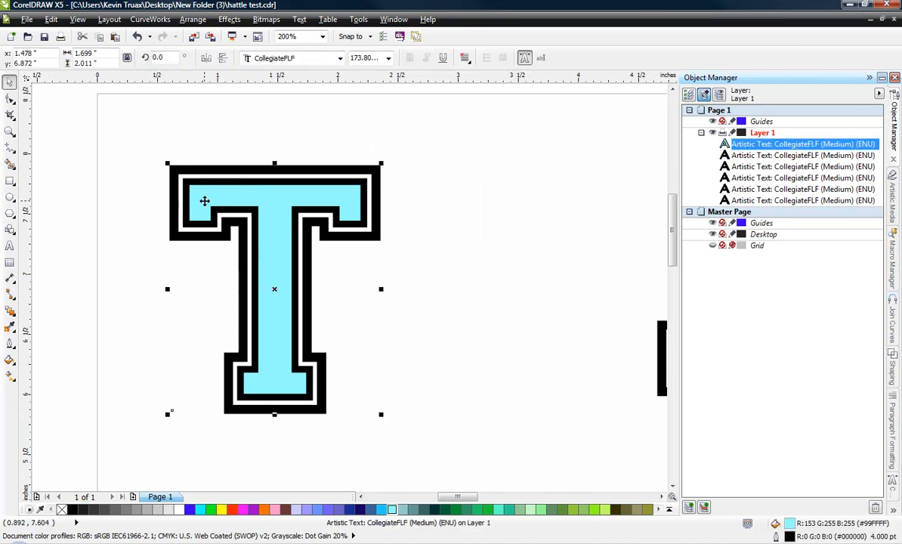
click(73, 509)
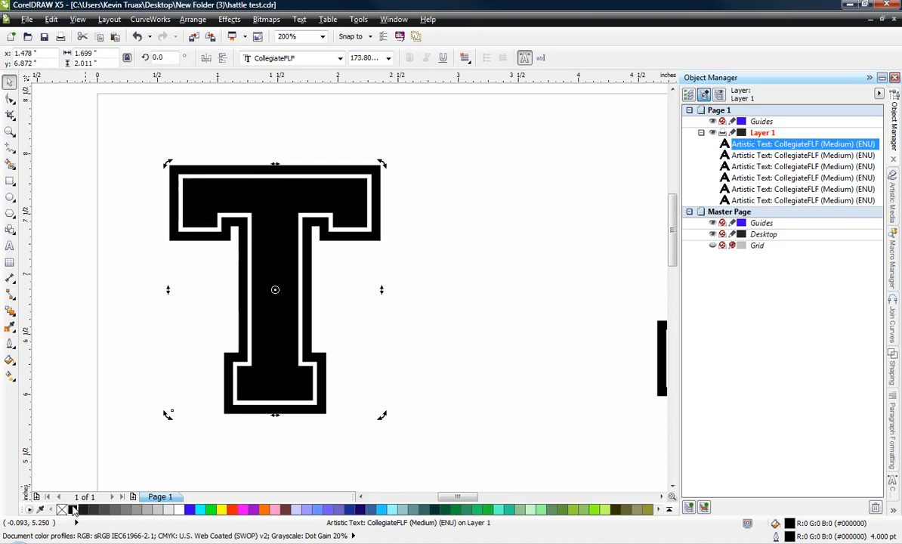
Deselect the T and display the document in Wireframe view.
click(94, 472)
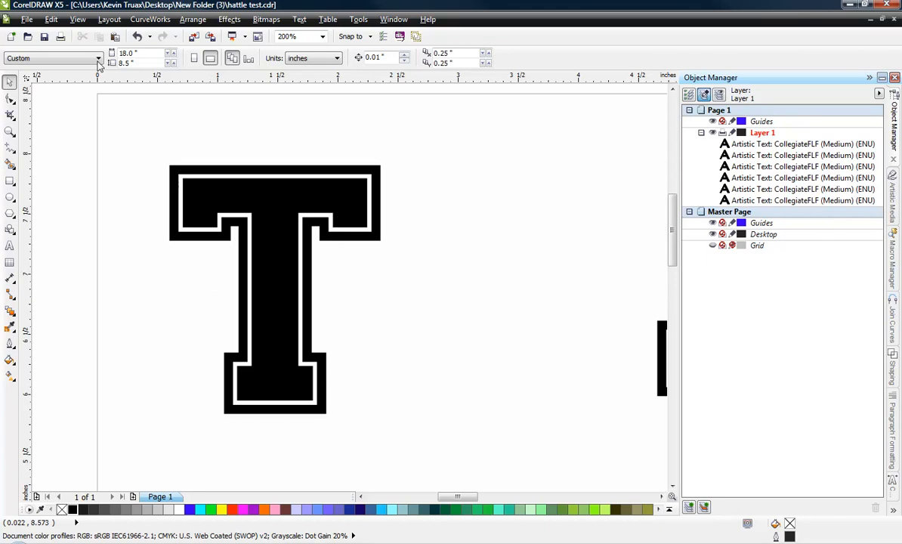
click(78, 23)
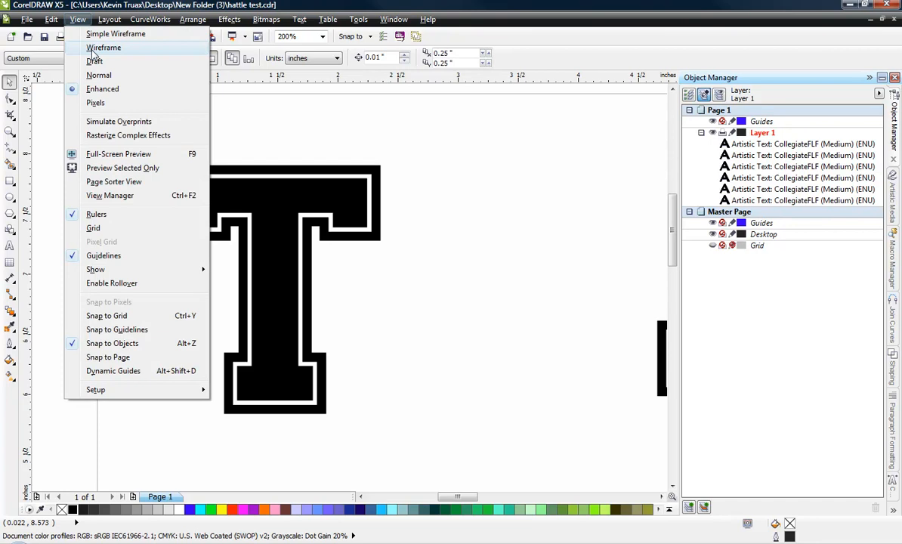
click(93, 50)
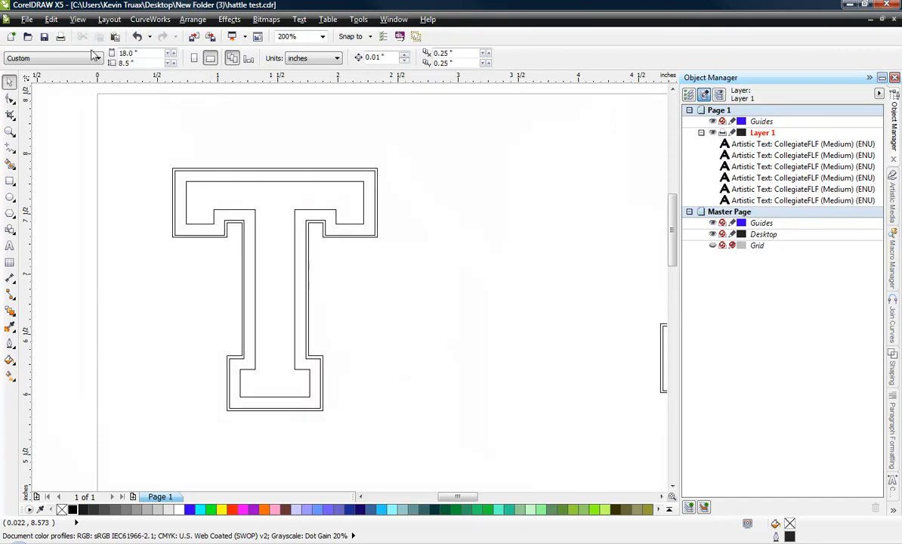
Compare the black T in Enhanced view with its contours in Wireframe view.
click(77, 19)
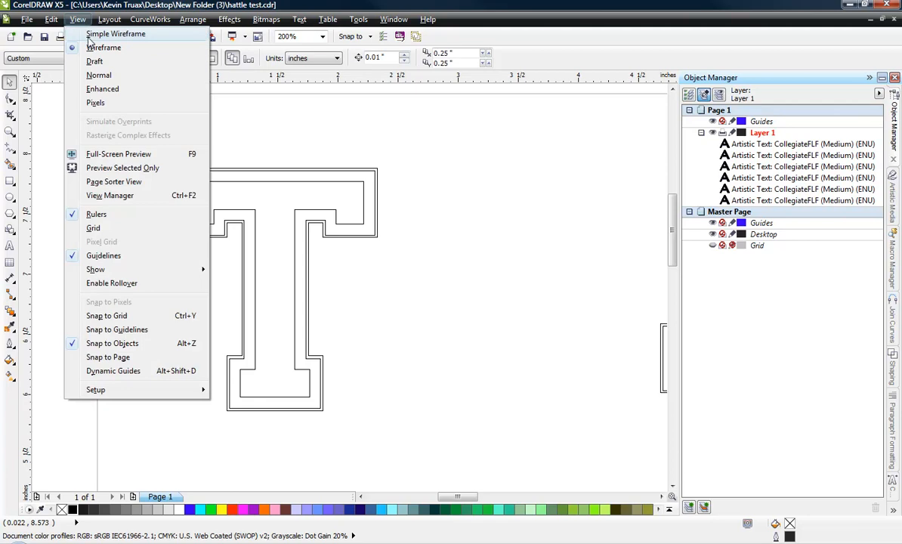
click(113, 91)
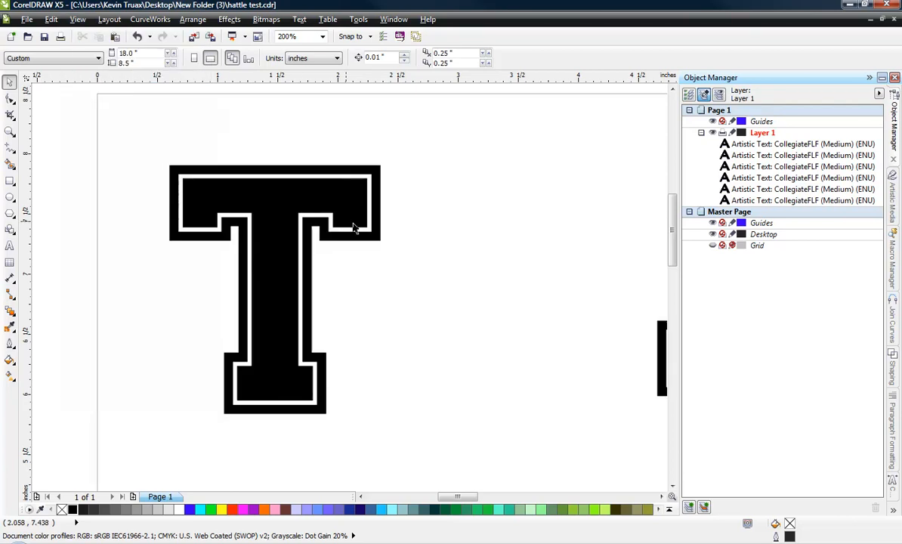
click(76, 19)
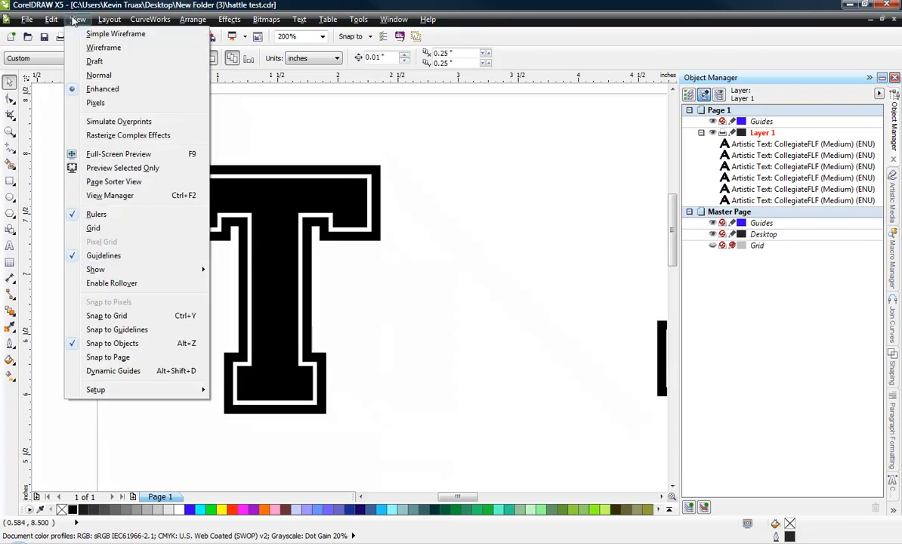
click(103, 47)
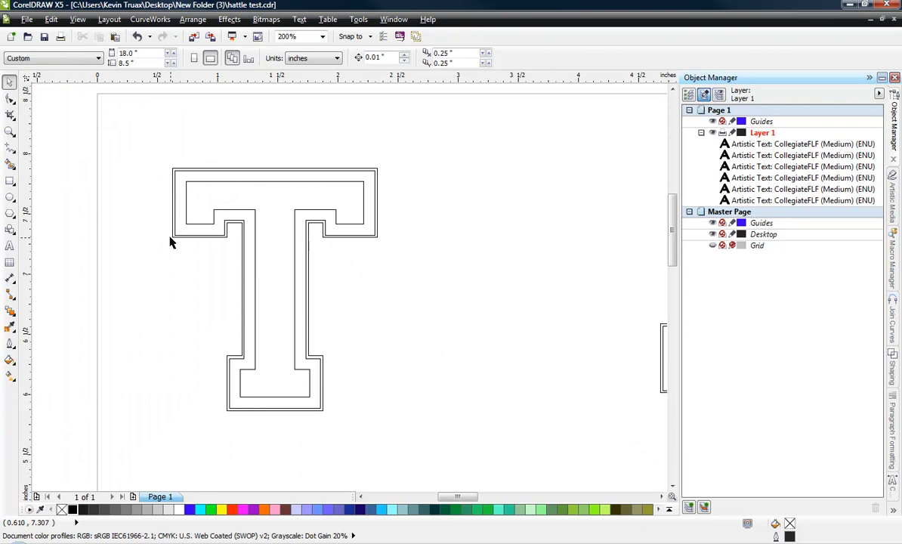
scroll(162, 205, up, 1)
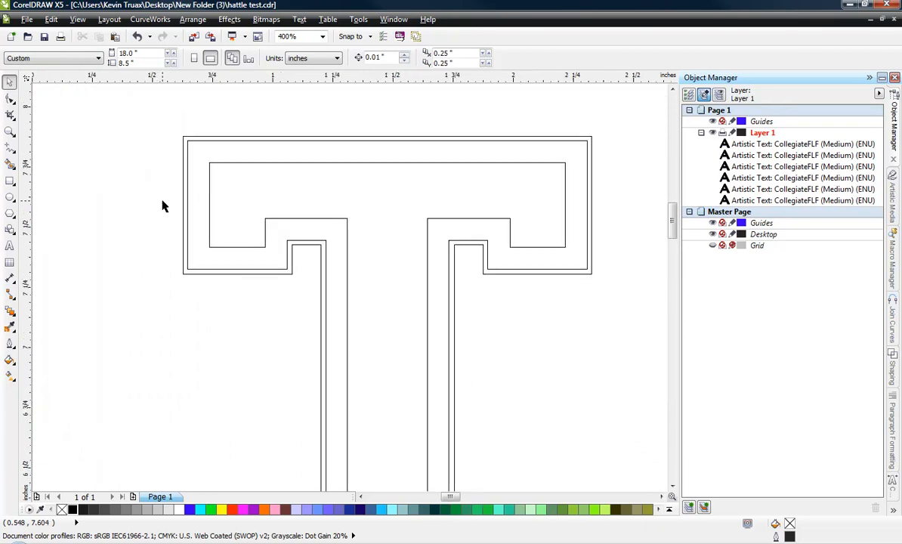
scroll(163, 206, down, 1)
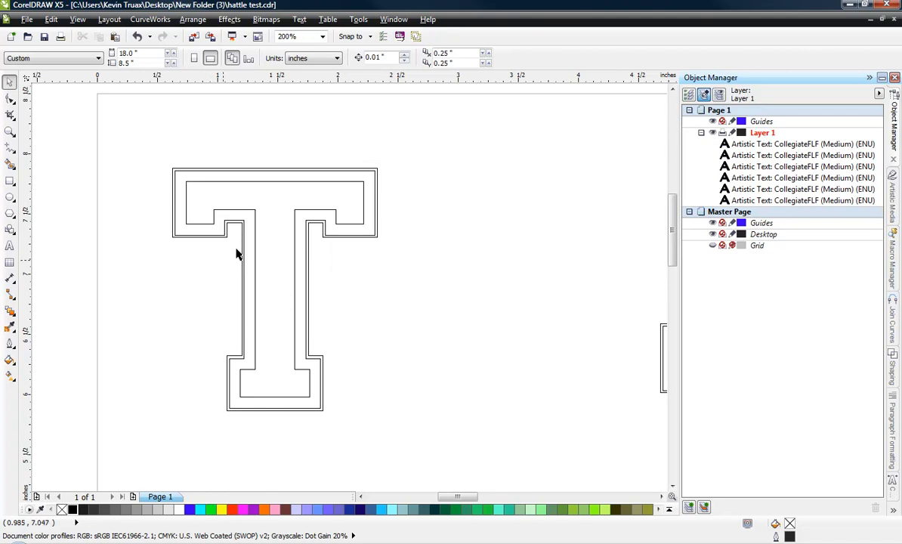
click(256, 216)
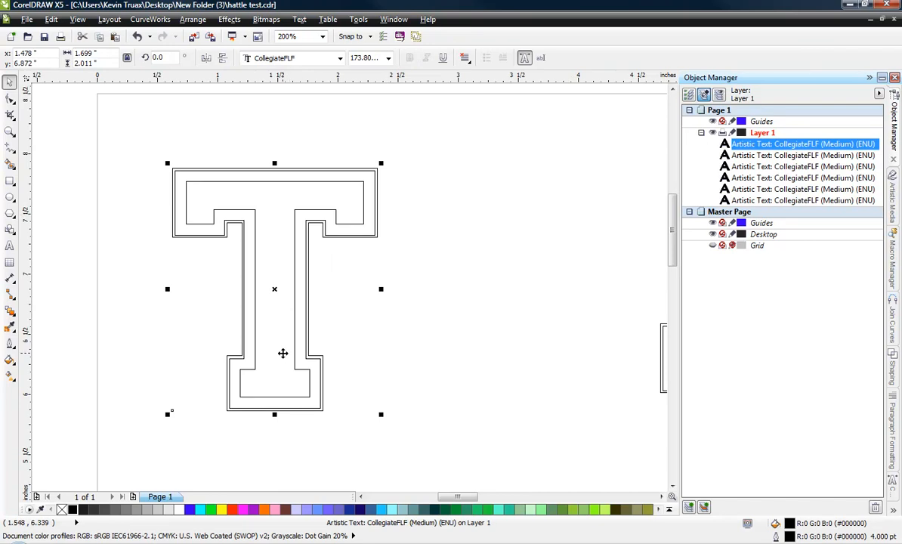
click(143, 318)
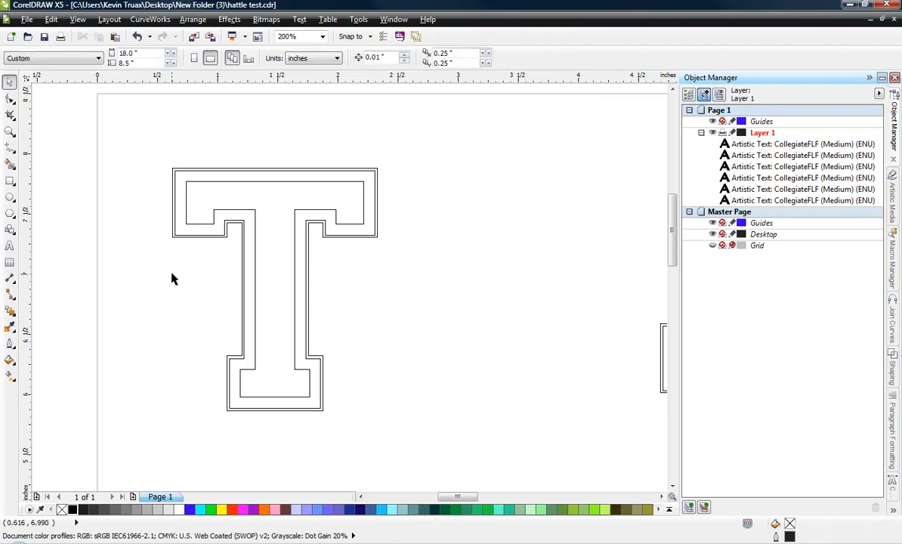
click(195, 238)
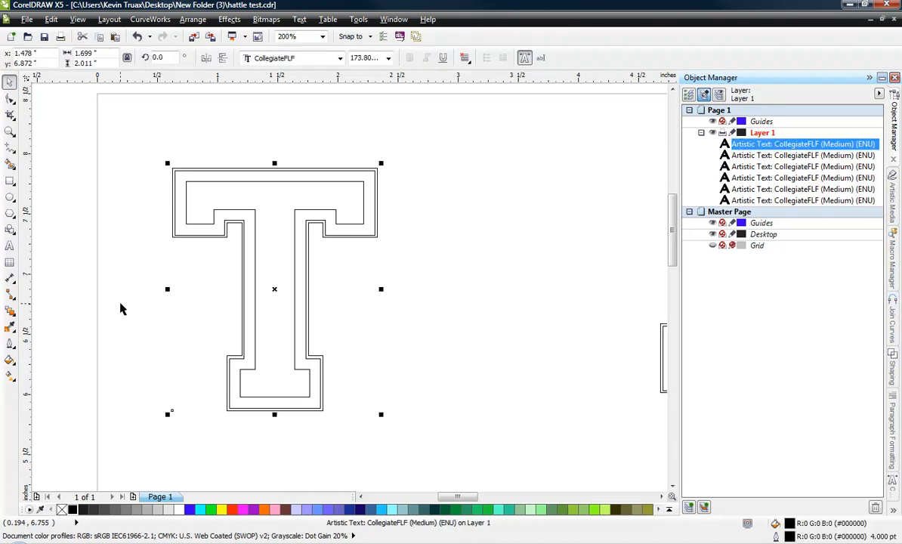
click(151, 265)
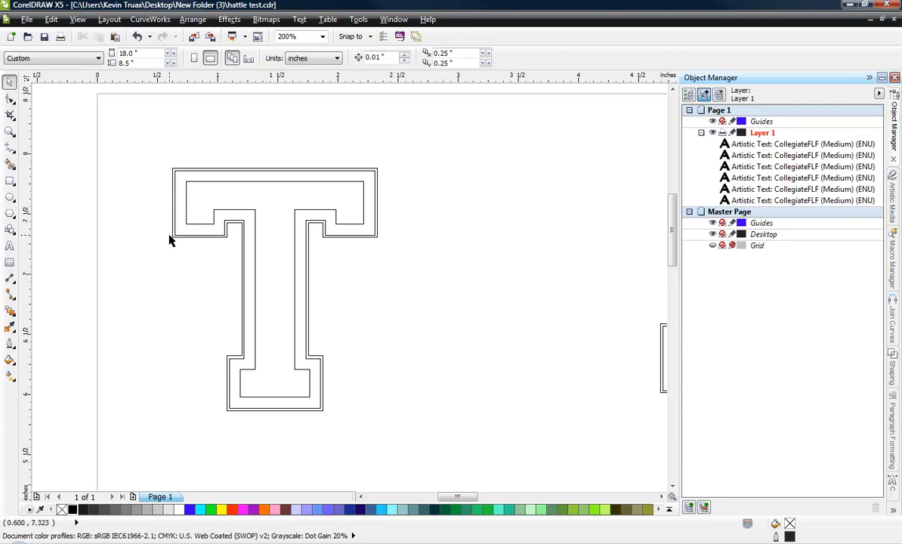
Convert the 4 pt outline of the black T text to a separate object and deselect it.
click(201, 209)
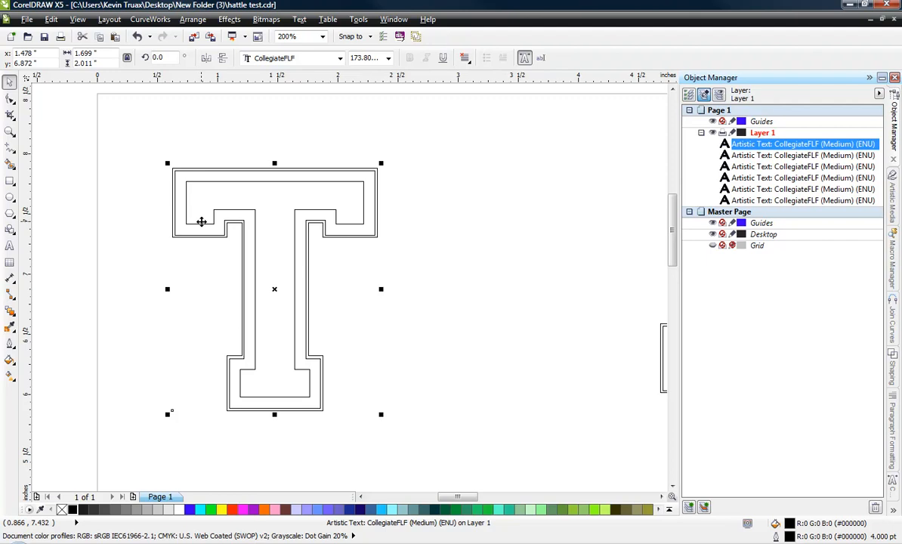
right_click(766, 146)
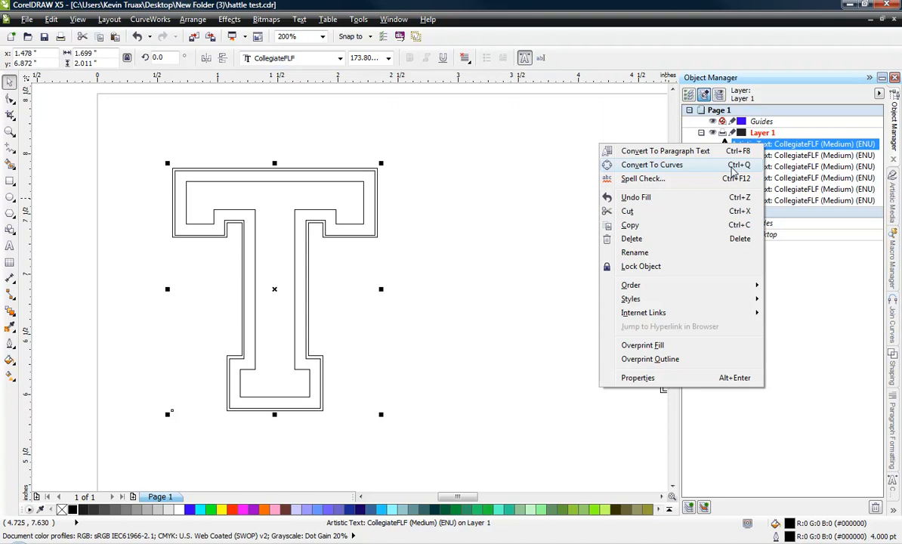
click(459, 222)
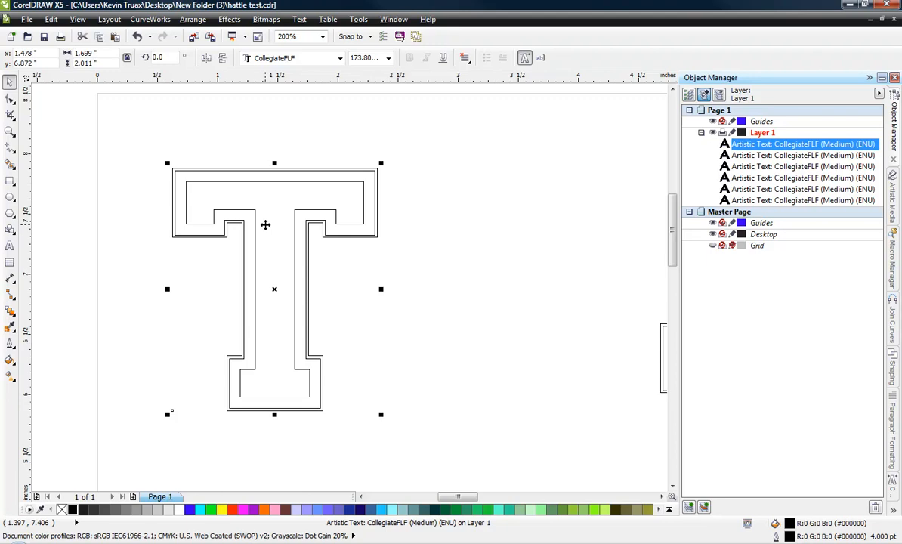
key(ctrl+shift+q)
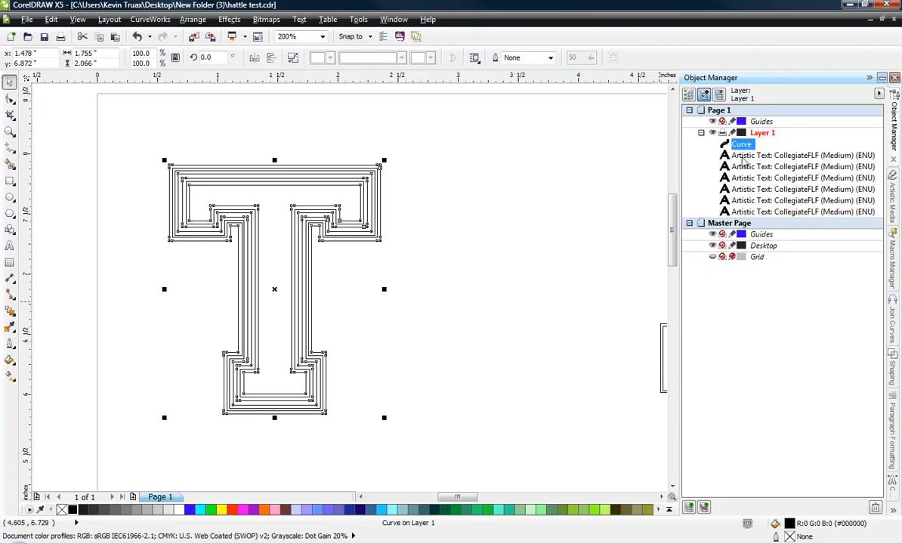
click(435, 290)
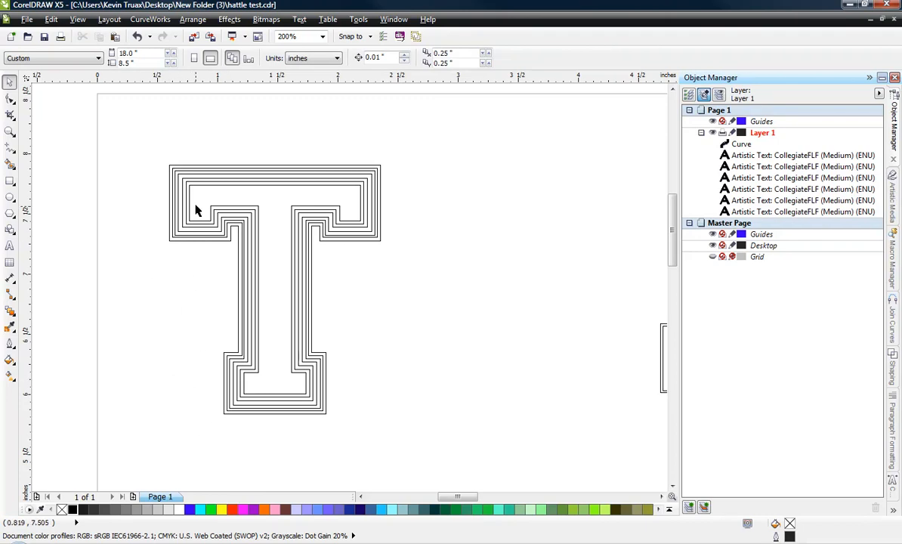
Examine the nested contours at the crossbar's lower-left corner and check which lines belong to the original T text.
scroll(189, 226, up, 1)
scroll(189, 226, up, 1)
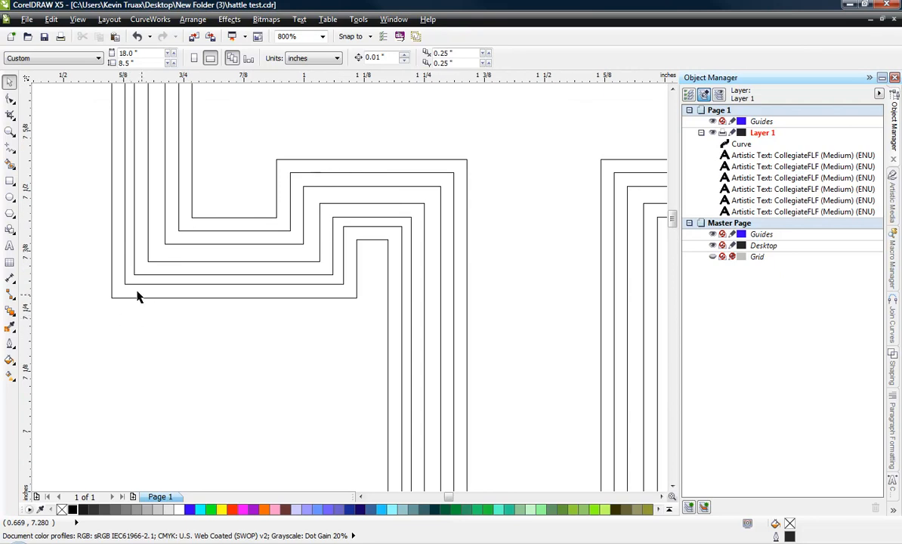
scroll(130, 297, up, 1)
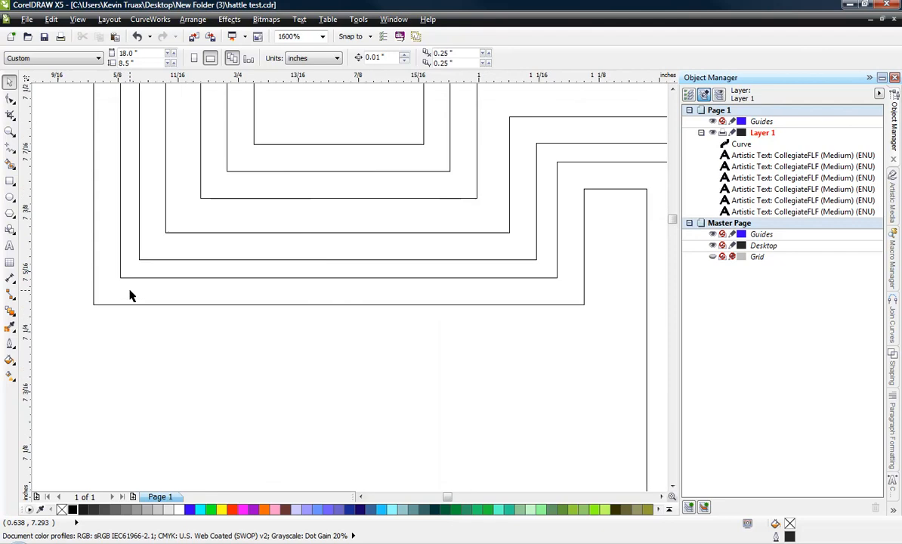
scroll(133, 288, up, 1)
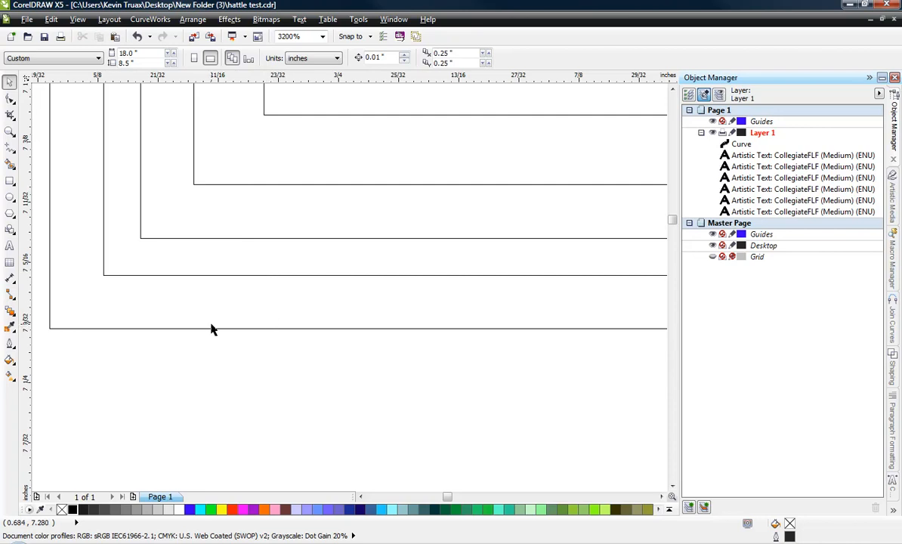
scroll(212, 329, down, 3)
scroll(226, 234, up, 1)
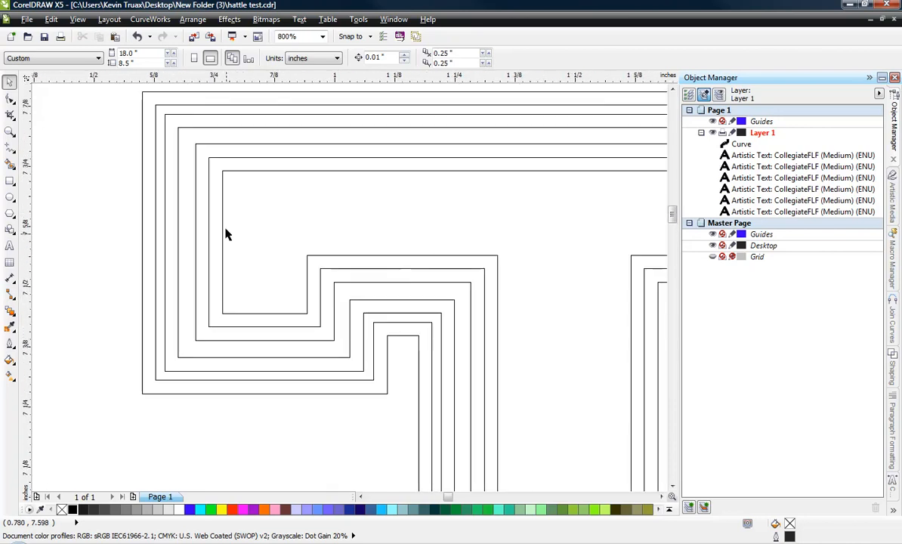
scroll(225, 235, up, 1)
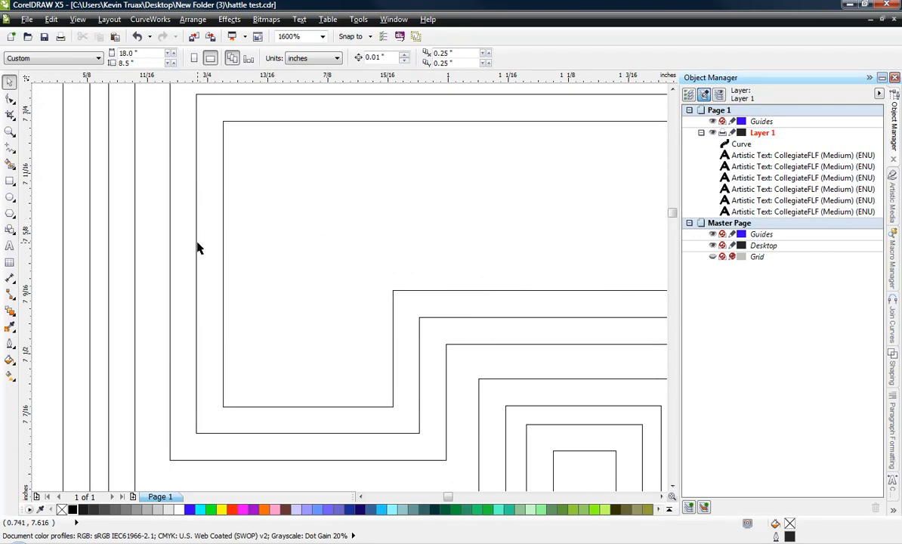
click(196, 245)
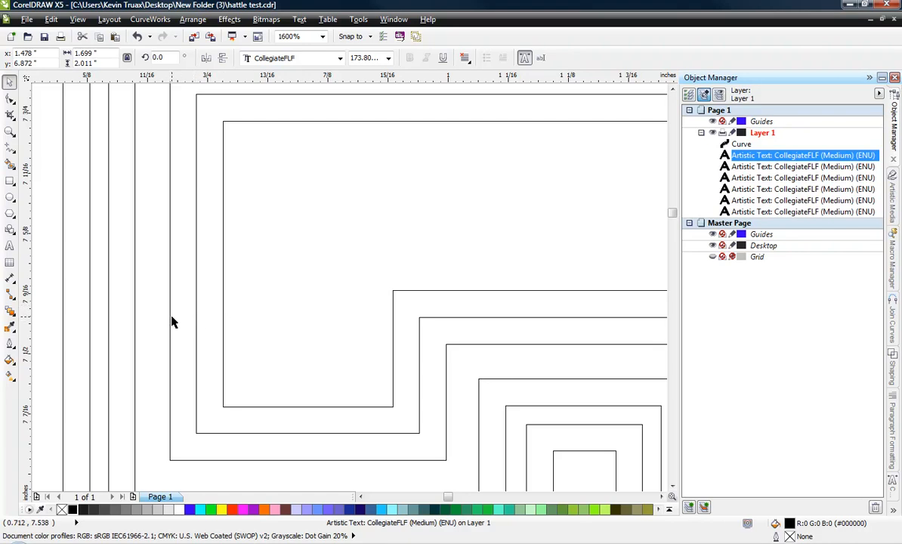
scroll(299, 303, down, 1)
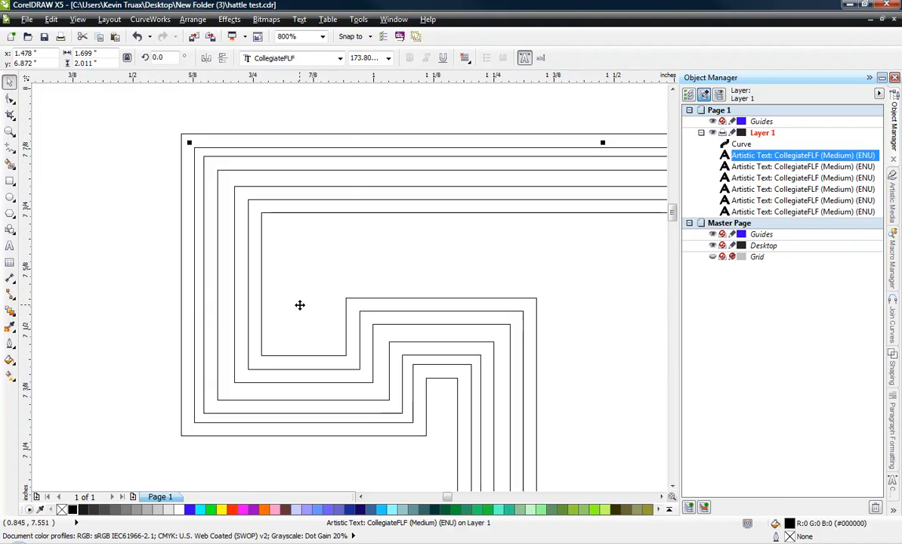
click(144, 276)
scroll(139, 268, down, 2)
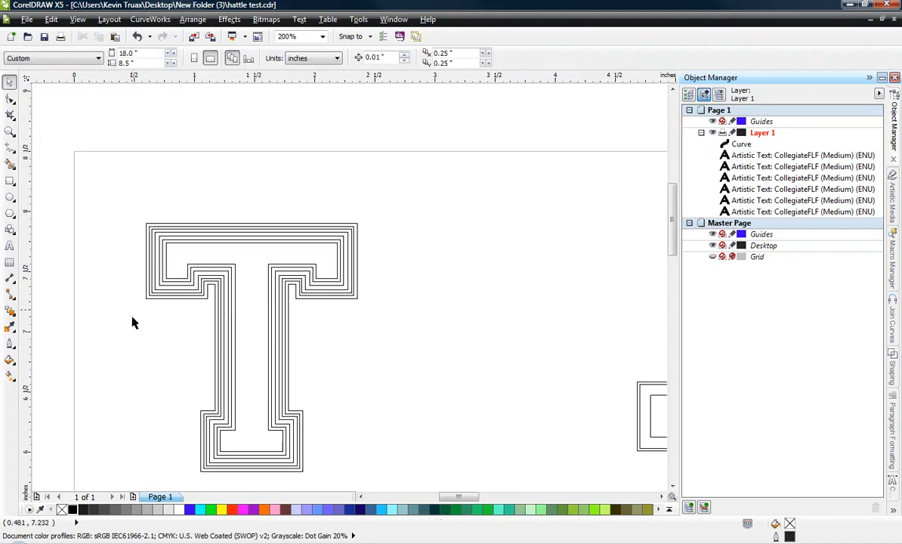
Delete the original T text whose contours lie within the converted outline curve.
scroll(141, 304, up, 2)
scroll(169, 321, up, 2)
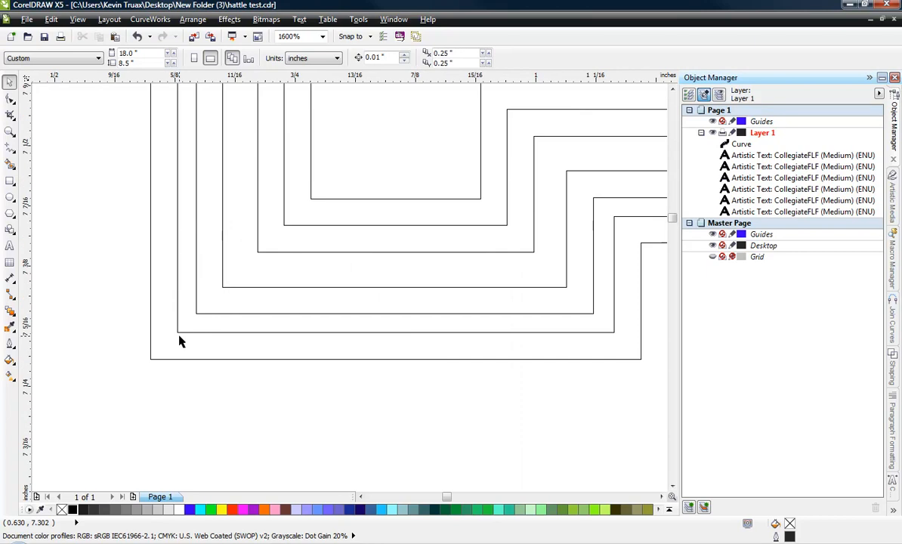
scroll(178, 337, up, 2)
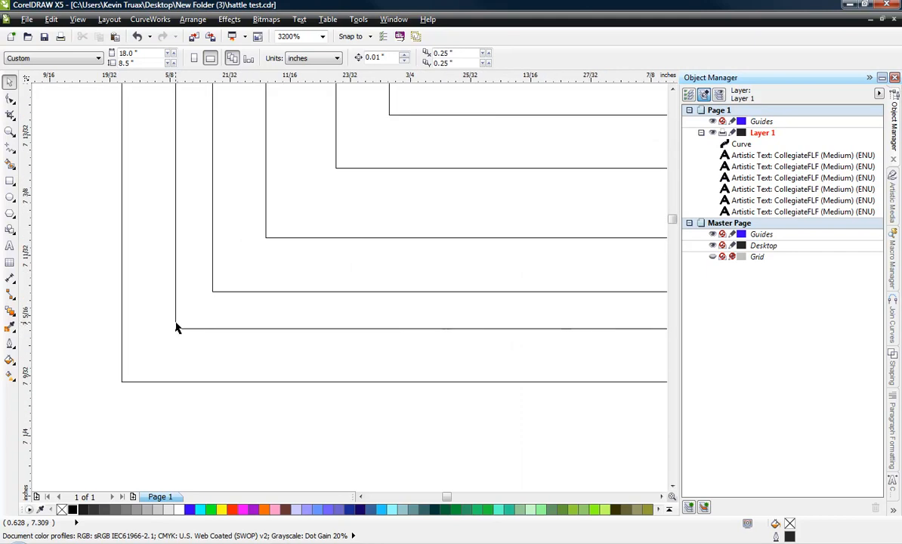
click(175, 324)
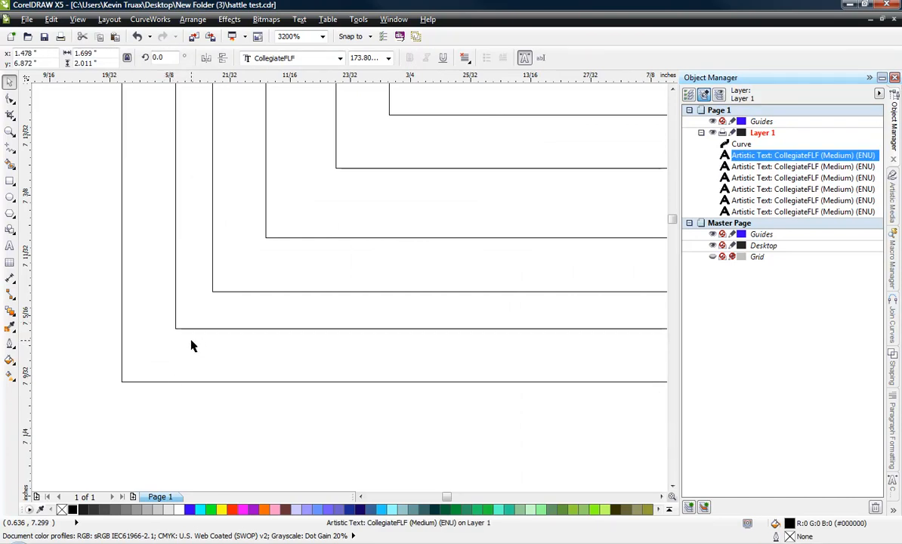
key(Delete)
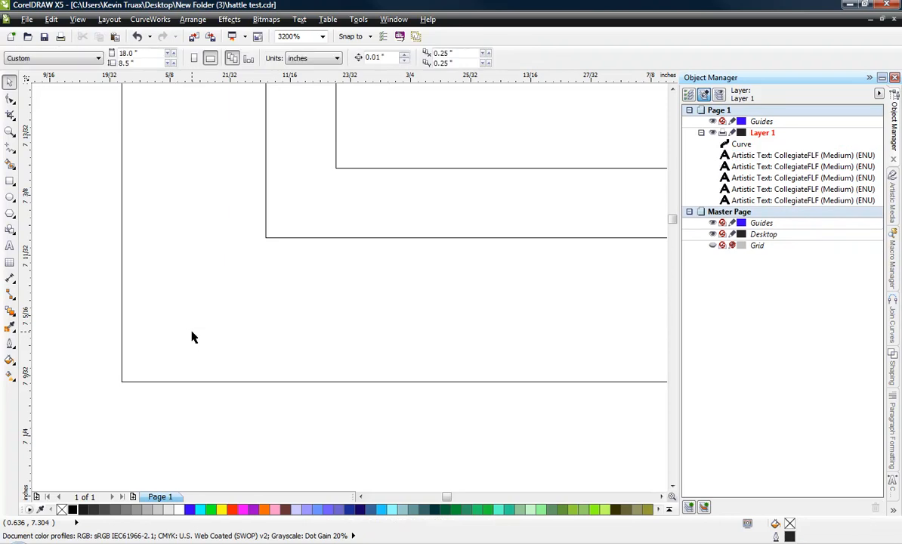
Move the converted T outline curve down and slightly left, centring it at about X 1.31 in, Y 6.51 in.
scroll(189, 340, down, 3)
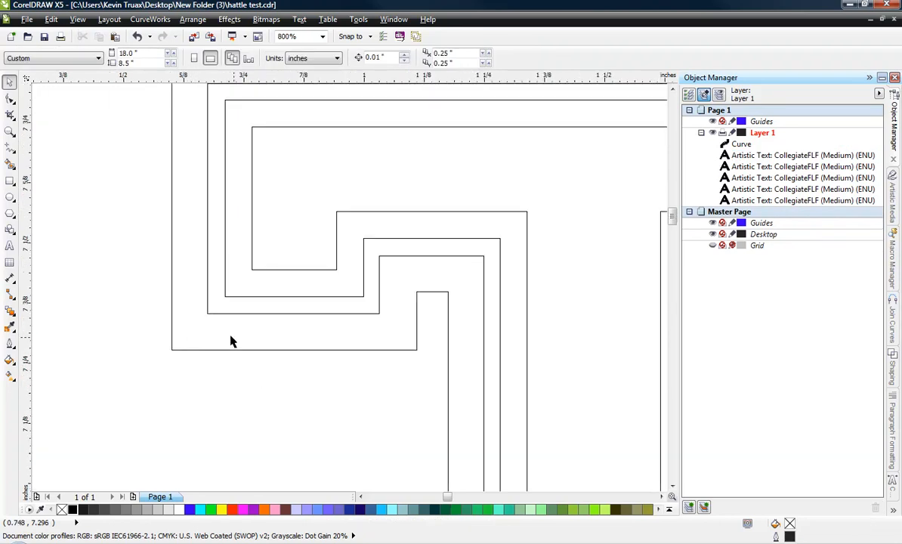
scroll(232, 340, down, 1)
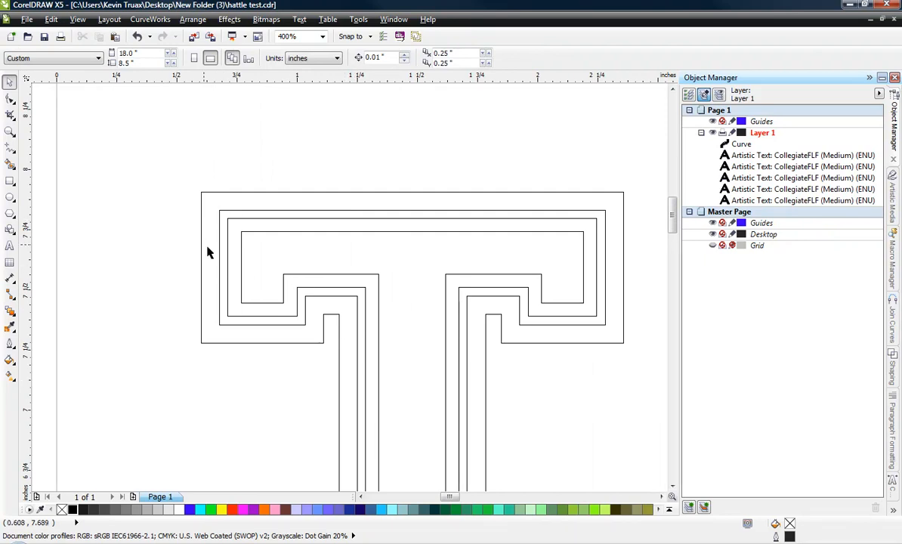
scroll(231, 280, up, 1)
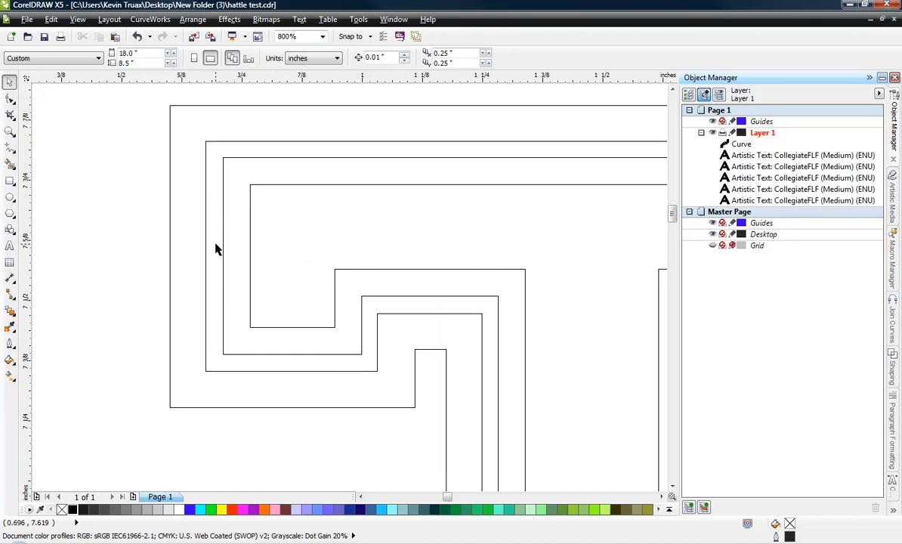
scroll(221, 213, down, 2)
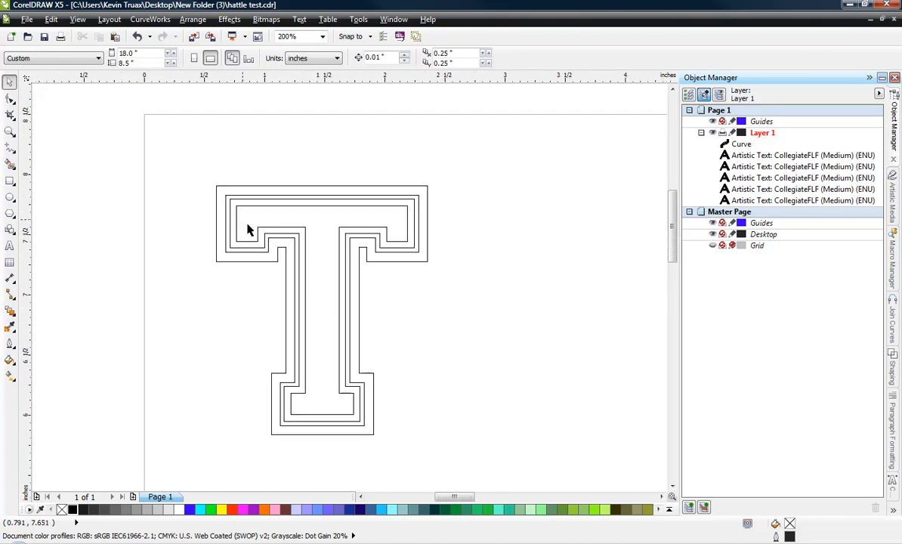
scroll(227, 256, up, 2)
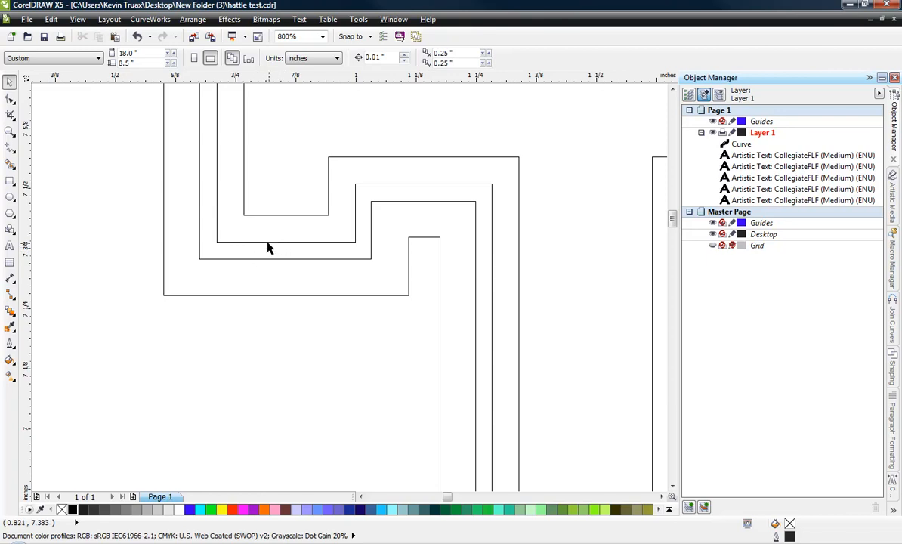
scroll(247, 223, down, 1)
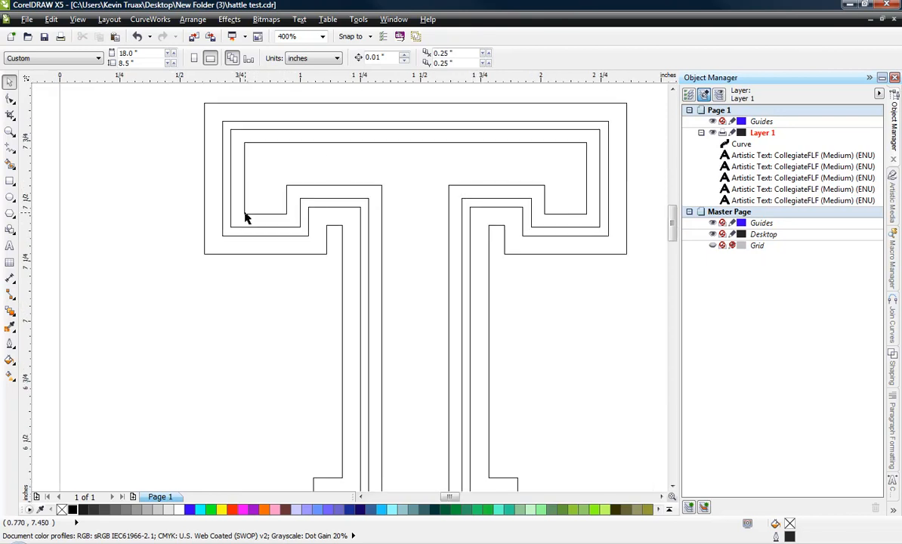
click(244, 169)
scroll(244, 167, down, 1)
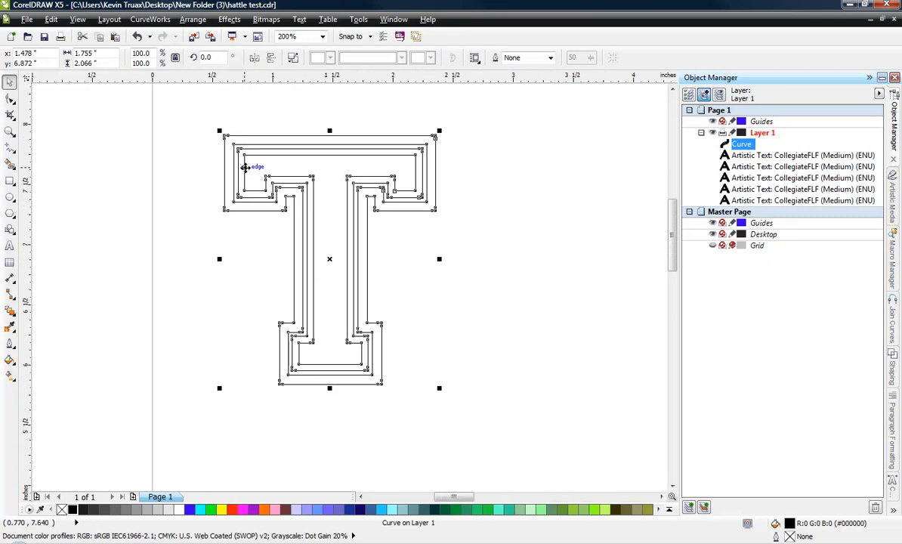
drag(244, 167, 225, 210)
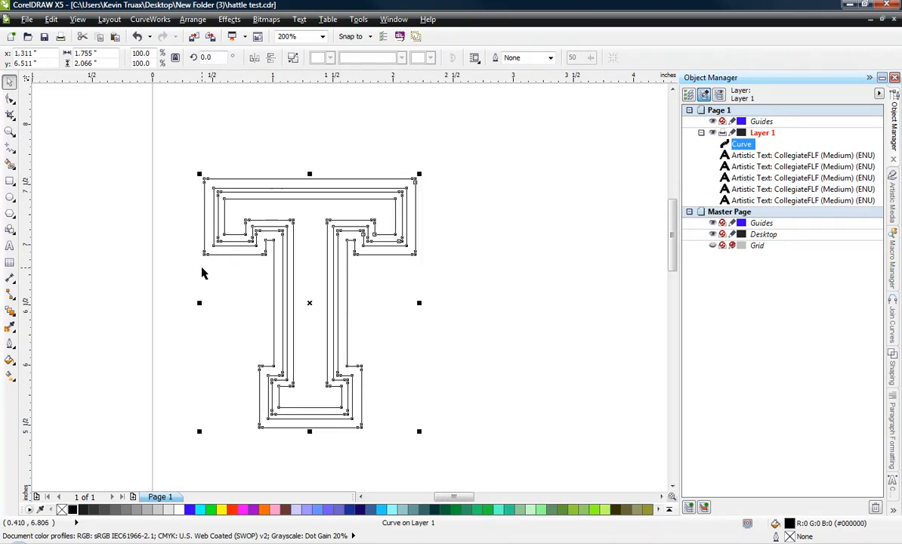
Undo the last move of the T outline curve, switch the display to Enhanced view and deselect the curve.
key(ctrl+z)
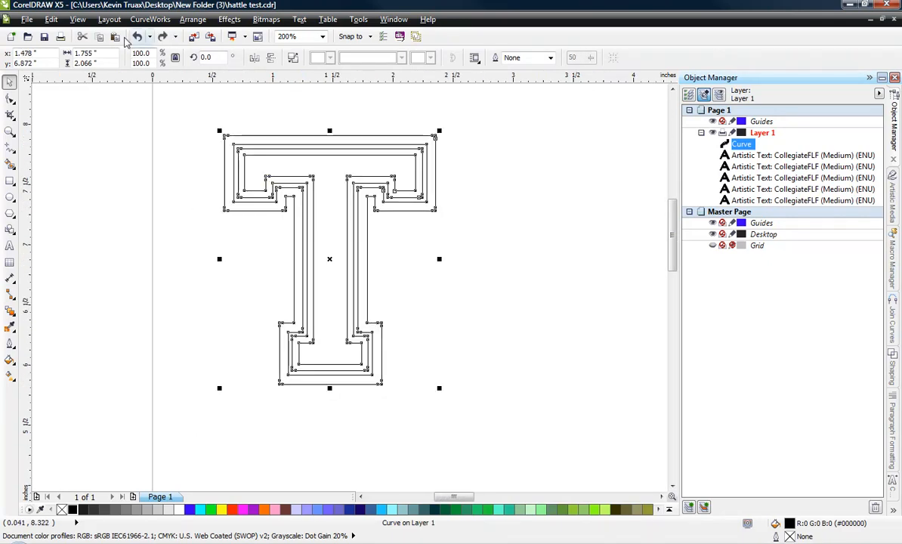
click(78, 19)
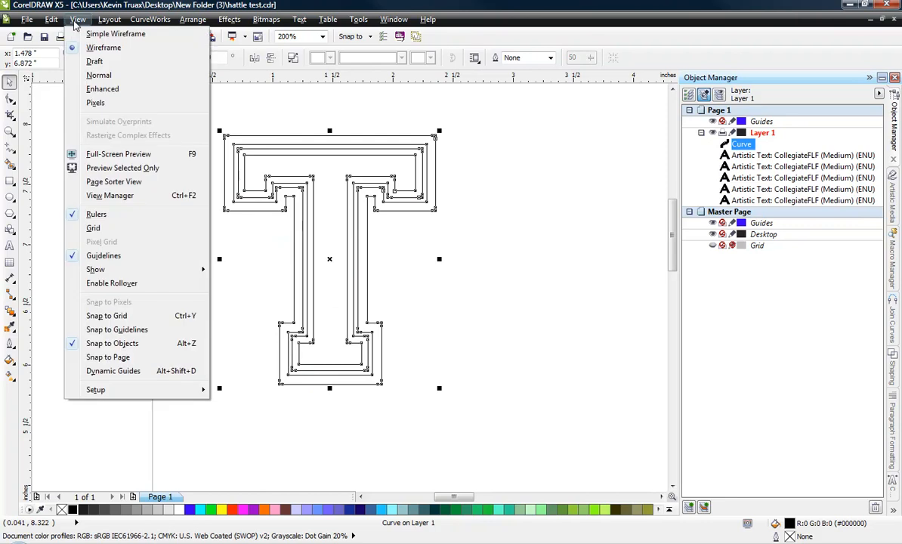
click(85, 87)
click(119, 170)
scroll(261, 168, up, 2)
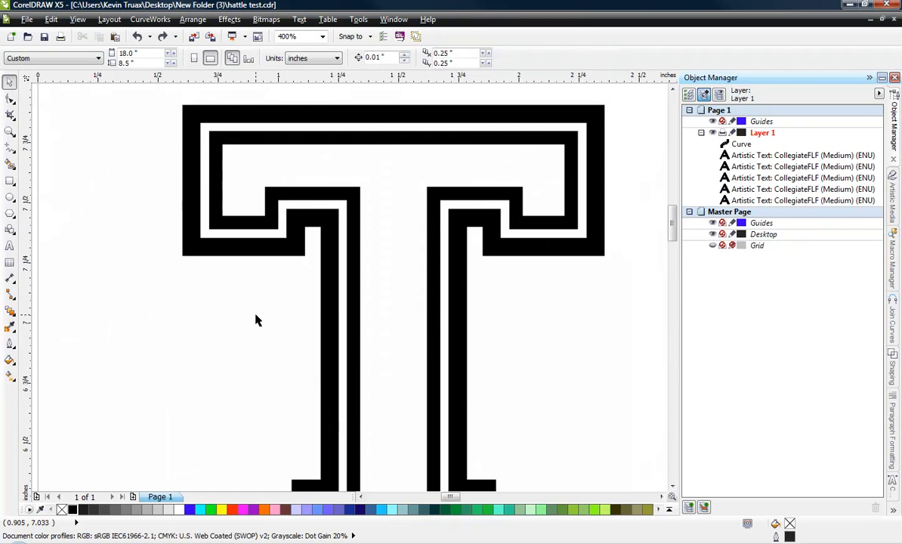
scroll(228, 181, down, 2)
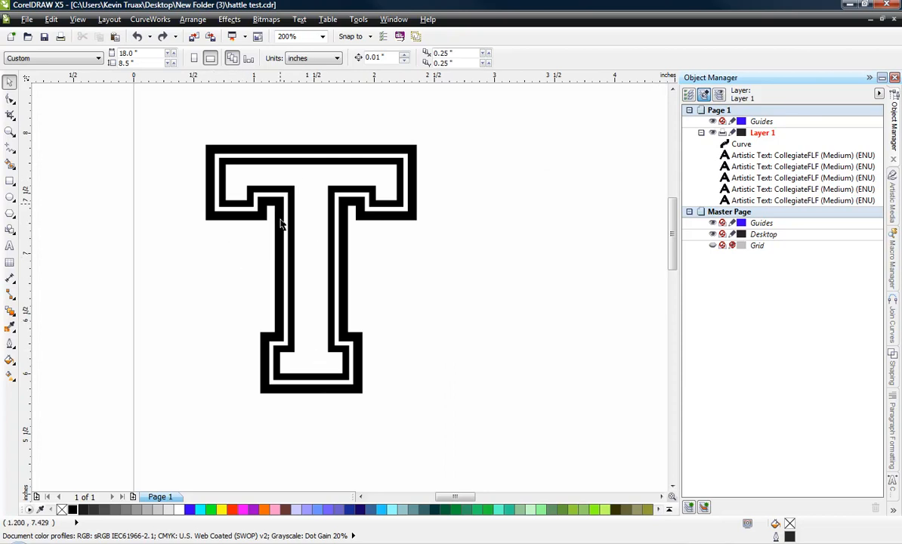
Place a copy of the T outline curve beside the original on its right and deselect it.
click(277, 283)
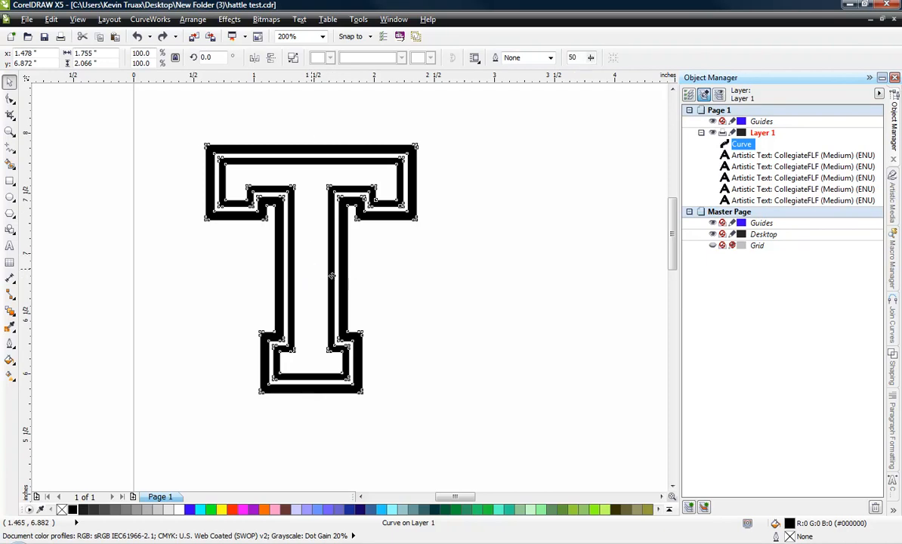
drag(311, 267, 557, 270)
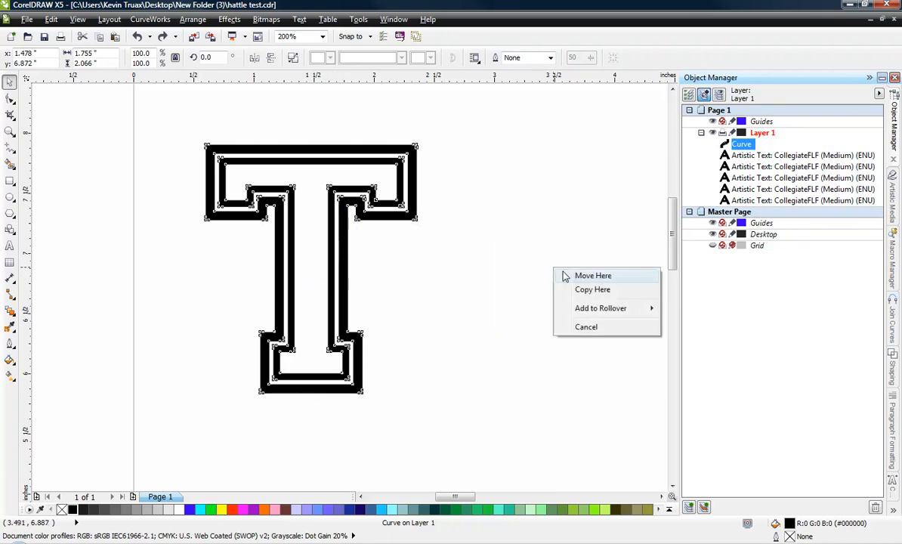
click(594, 293)
click(422, 295)
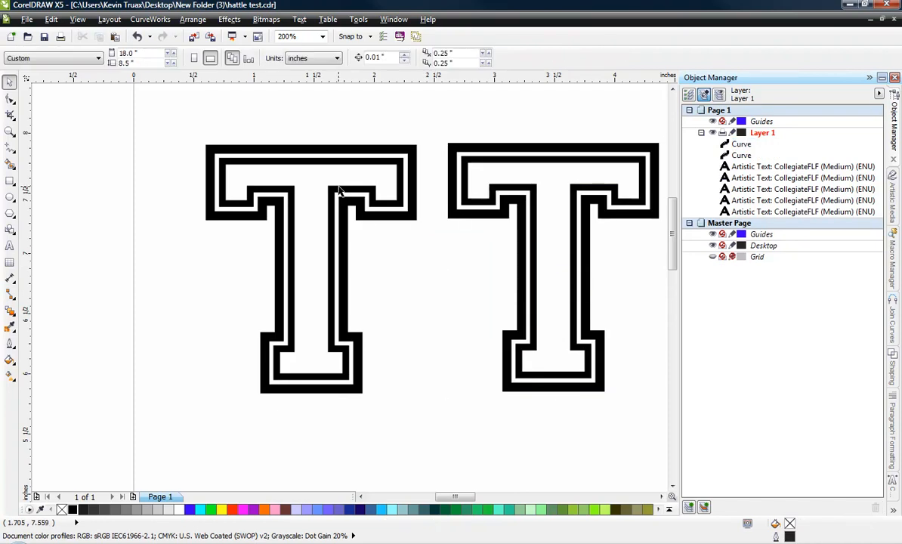
On the original T curve, use the Shape tool to delete the innermost contour's nodes at the crossbar's left end.
scroll(342, 196, up, 2)
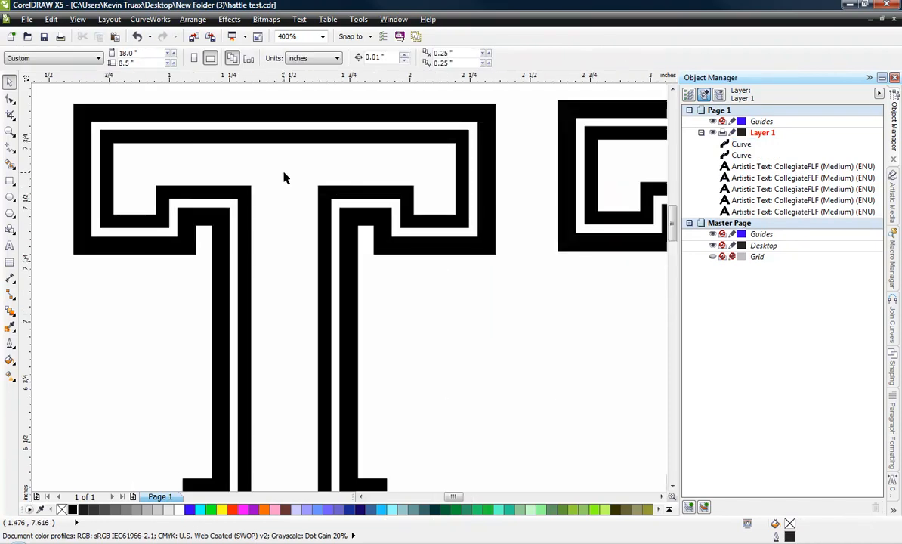
scroll(284, 177, down, 1)
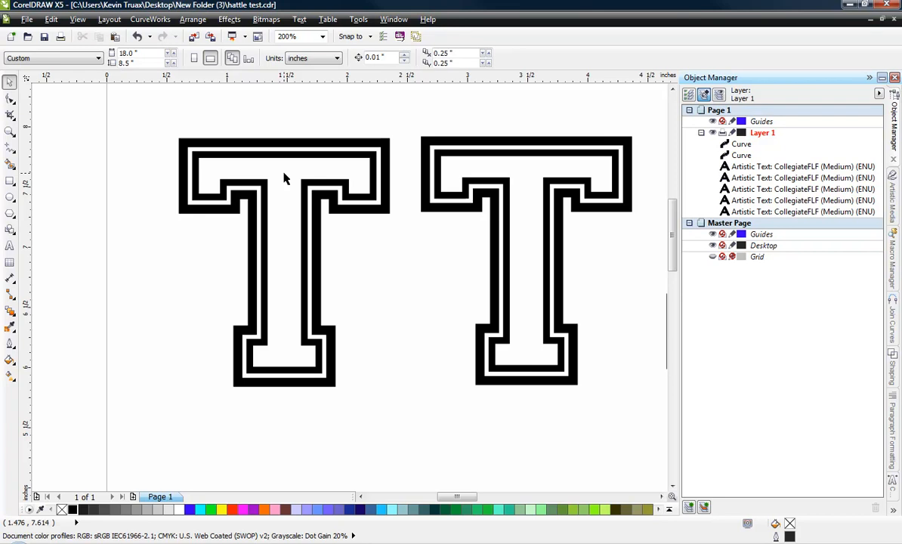
click(236, 155)
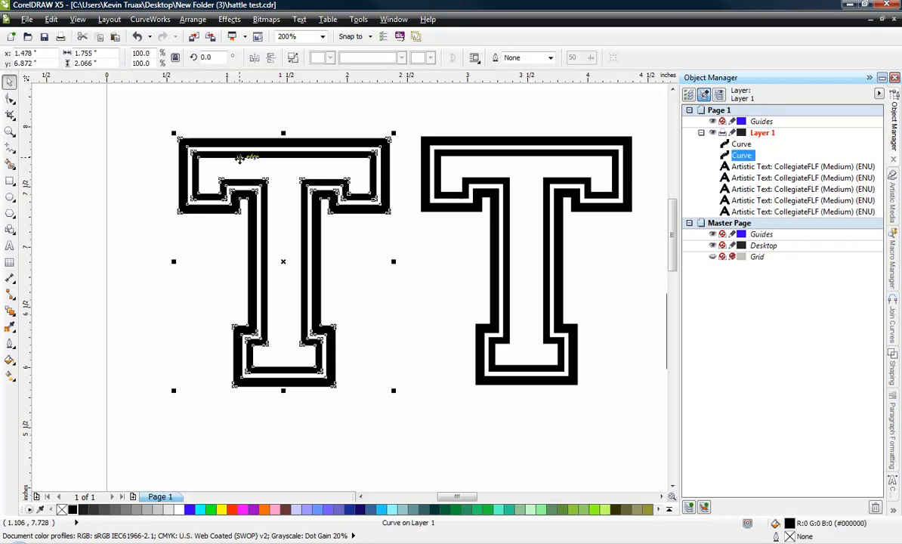
scroll(238, 157, up, 1)
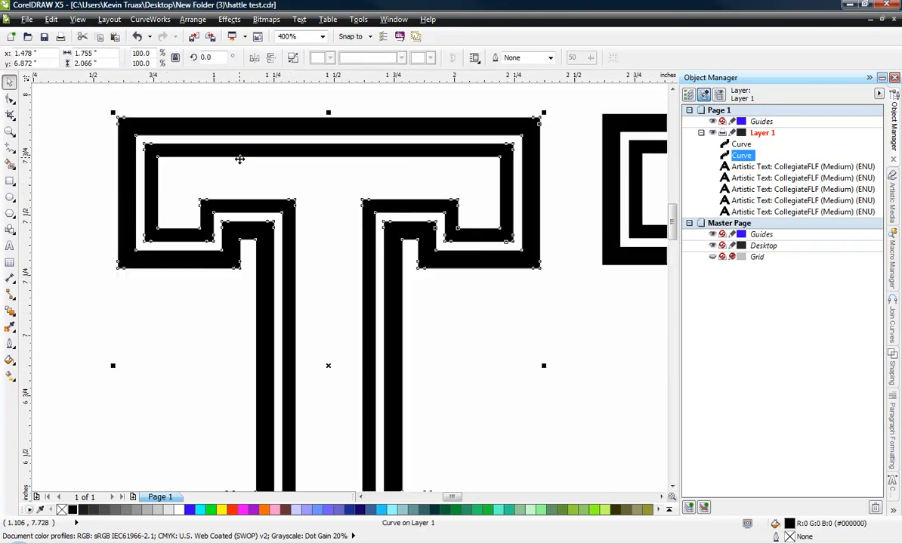
click(10, 99)
scroll(173, 160, up, 2)
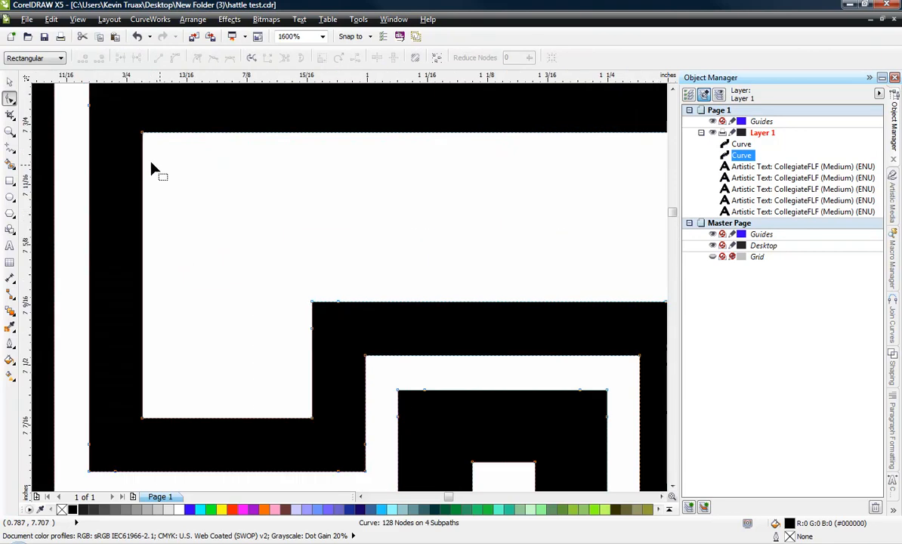
drag(120, 121, 343, 437)
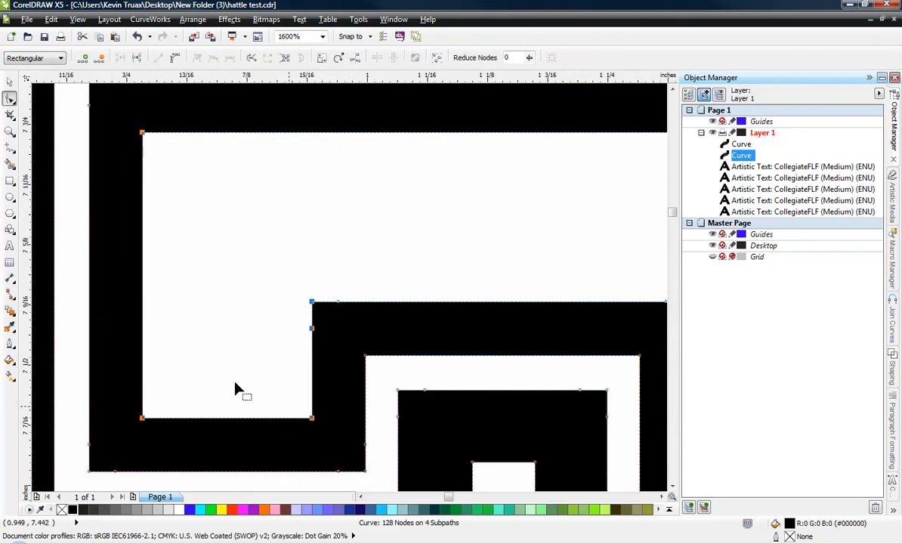
scroll(231, 382, down, 2)
key(Delete)
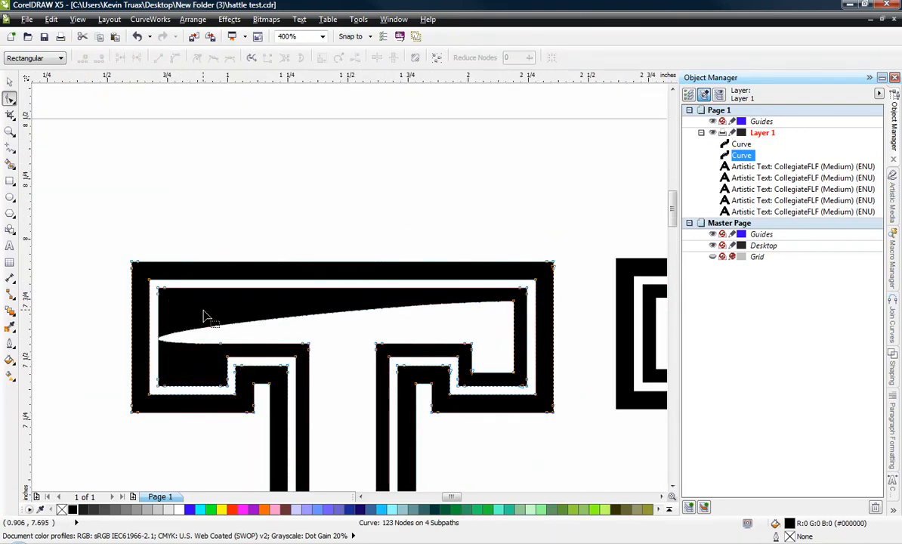
Delete the innermost contour's nodes at the left crossbar-stem junction and around the crossbar's right end.
drag(203, 310, 340, 355)
key(Delete)
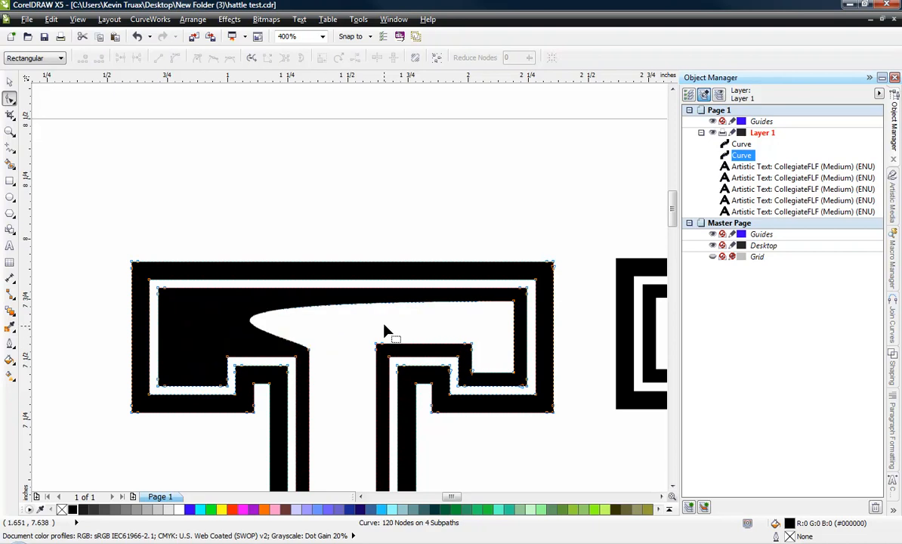
drag(444, 300, 514, 322)
key(Delete)
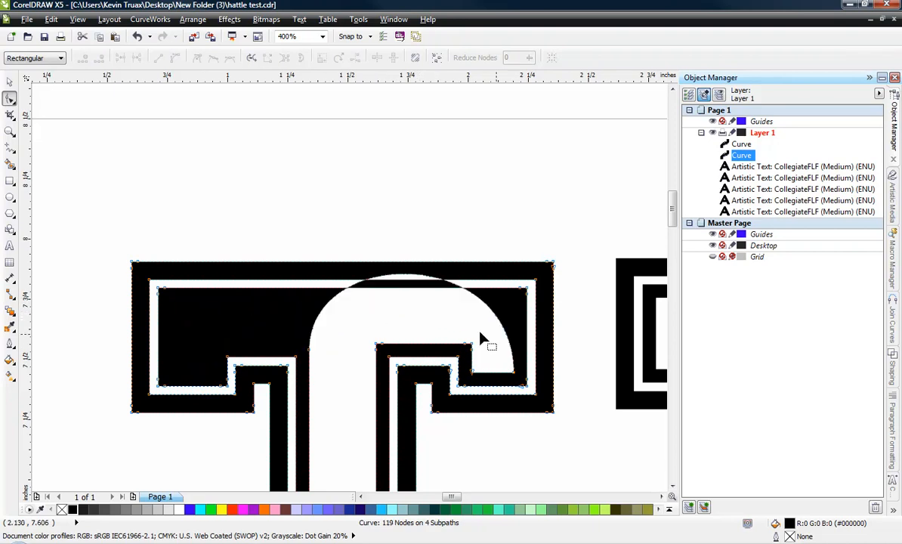
drag(455, 330, 526, 381)
key(Delete)
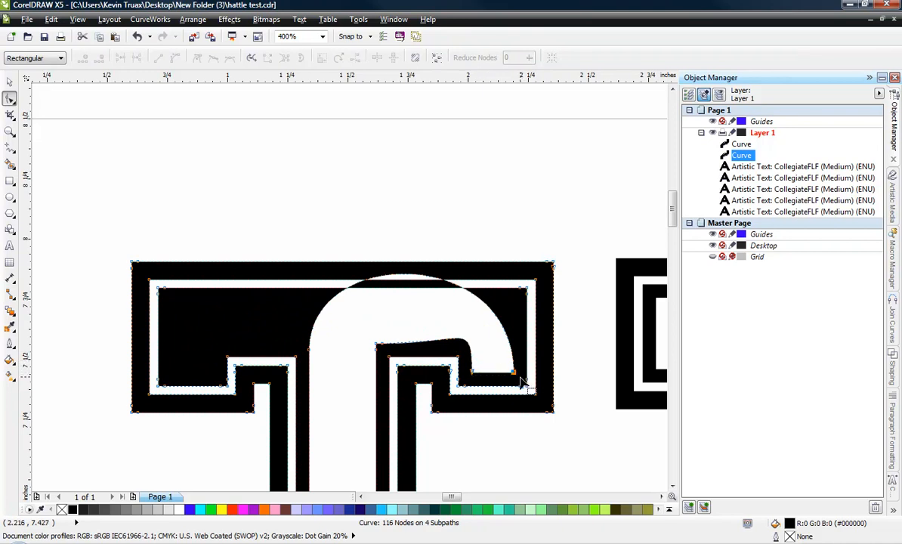
key(Delete)
Delete the innermost contour's remaining nodes where the crossbar meets both sides of the stem.
drag(362, 331, 376, 348)
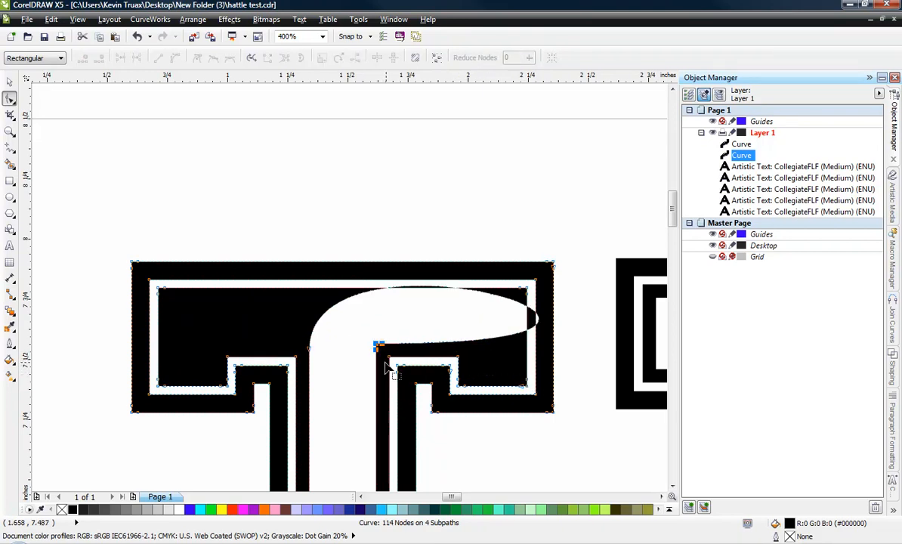
key(Delete)
drag(300, 337, 320, 360)
key(Delete)
scroll(337, 328, down, 1)
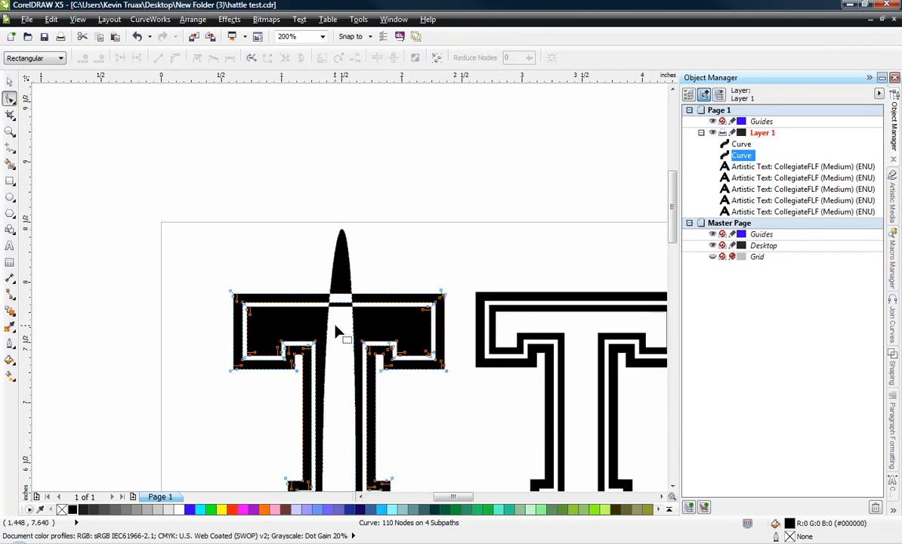
Delete the innermost contour's nodes on the left side of the T's base.
scroll(337, 383, down, 1)
scroll(318, 438, up, 3)
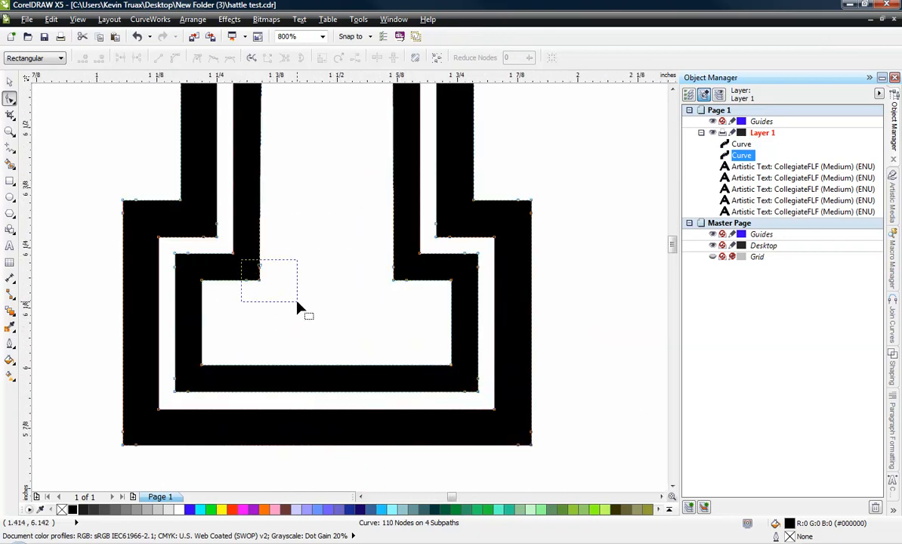
drag(297, 309, 297, 307)
key(Delete)
drag(195, 270, 262, 376)
key(Delete)
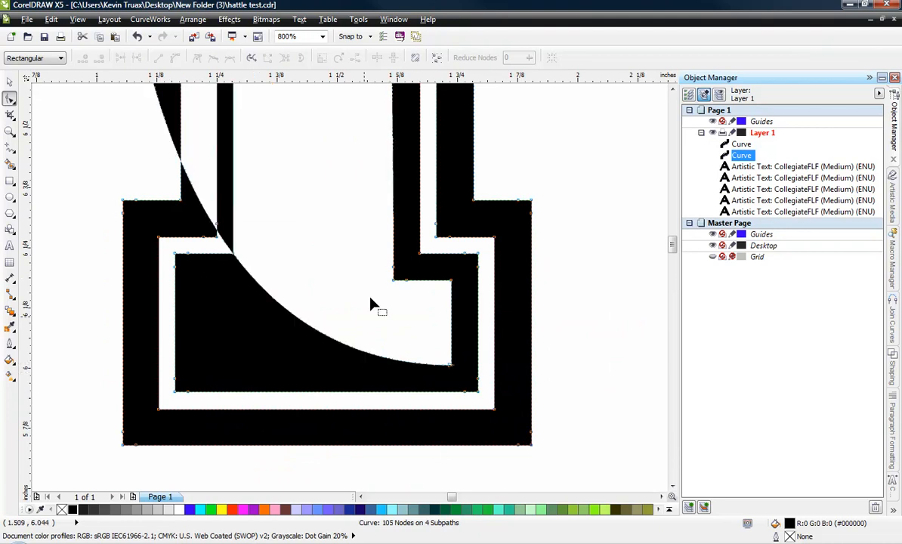
Delete the innermost contour's last nodes on the right side of the T's base and deselect the curve.
drag(388, 279, 409, 299)
key(Delete)
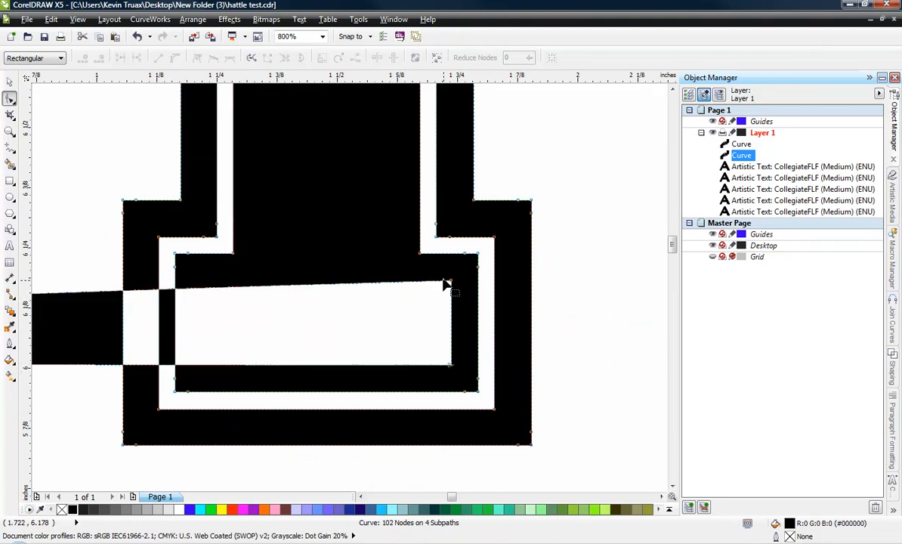
drag(438, 270, 453, 376)
key(Delete)
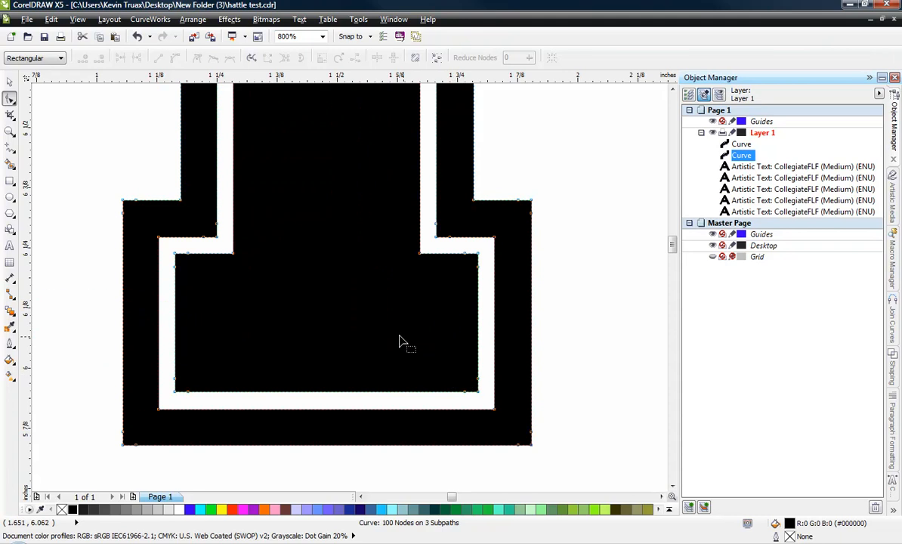
scroll(340, 332, down, 2)
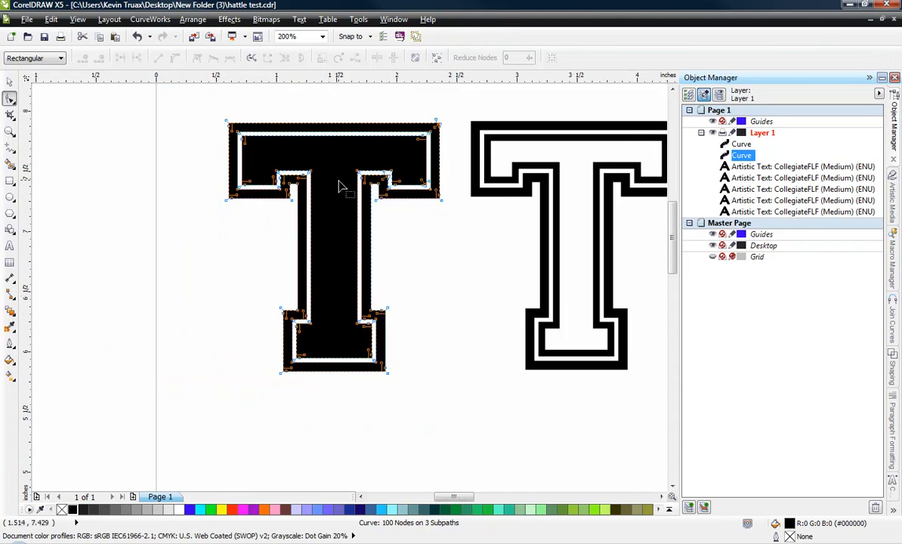
click(11, 82)
click(147, 153)
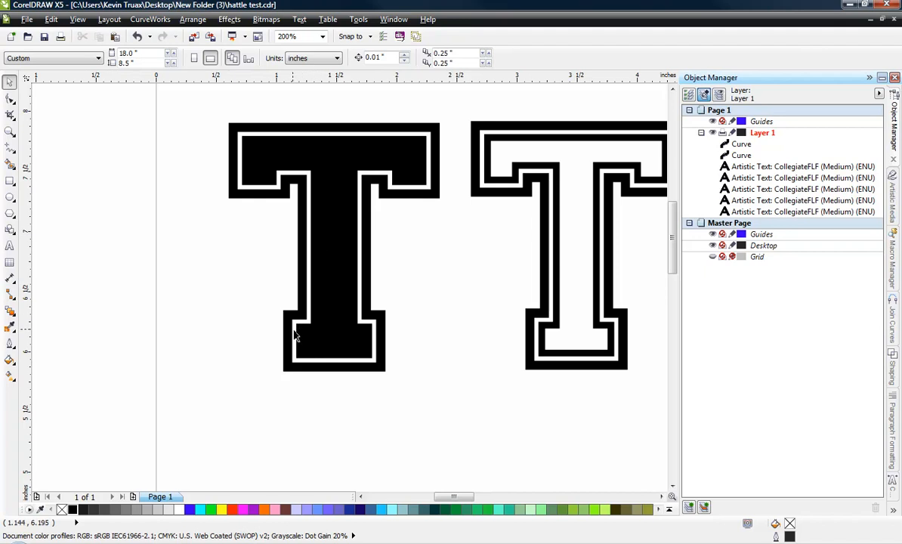
Move the T with the filled centre off the page, beyond its left edge near the top, and deselect it.
scroll(227, 340, down, 1)
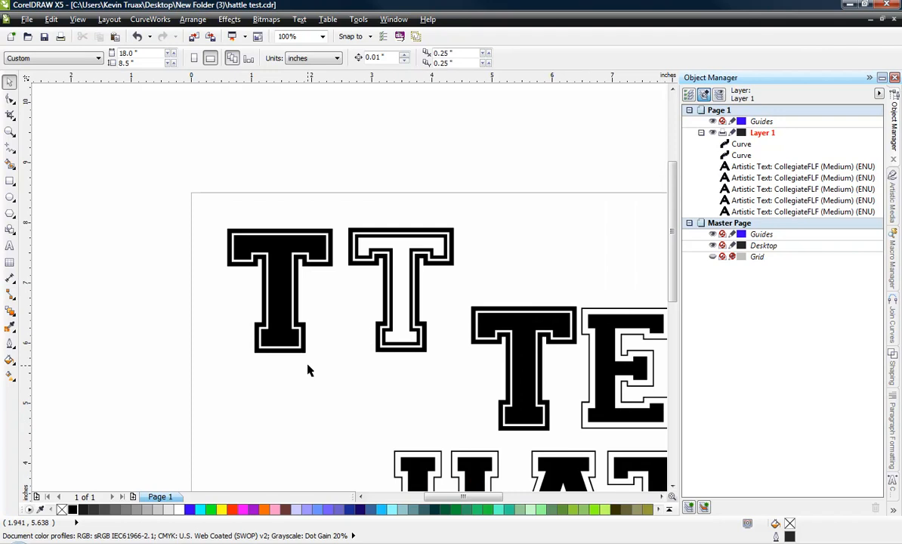
click(271, 293)
drag(282, 293, 148, 388)
click(194, 417)
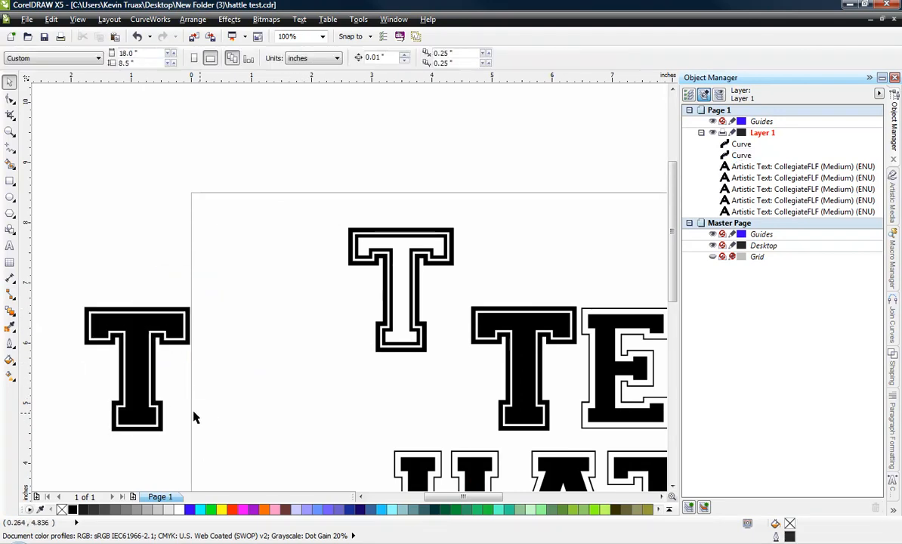
drag(142, 340, 128, 253)
click(167, 391)
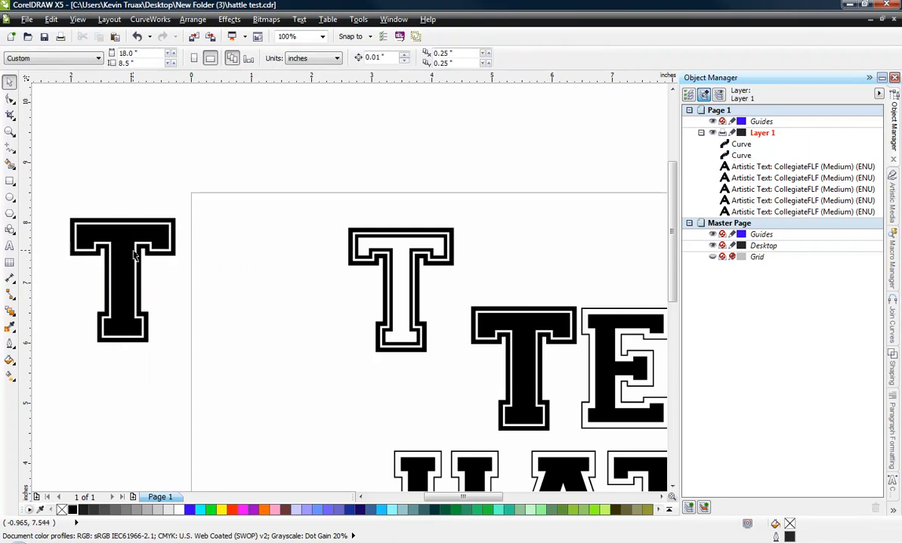
click(134, 255)
click(217, 324)
click(130, 287)
click(212, 301)
Move the hollow T copy left beside the filled T, centring it at about X 1.57 in, Y 7.05 in.
click(399, 290)
drag(375, 311, 259, 302)
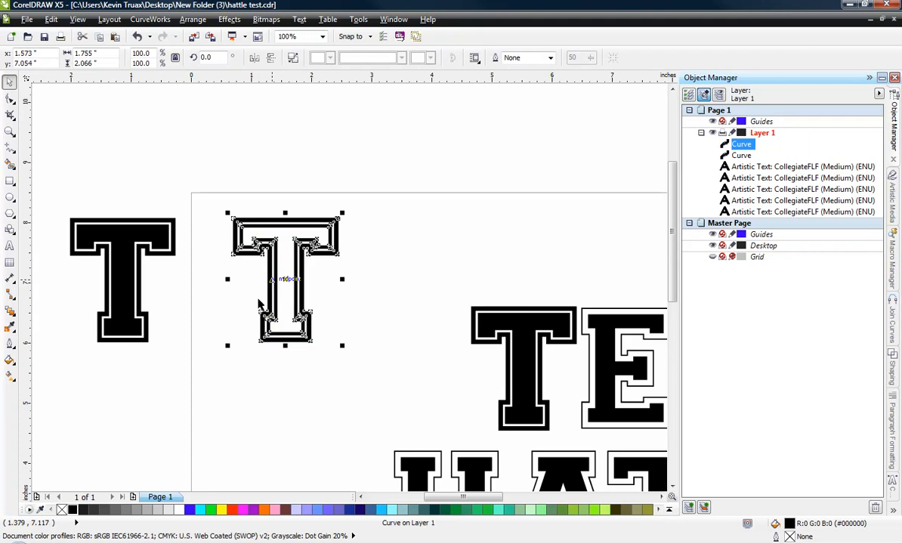
key(F10)
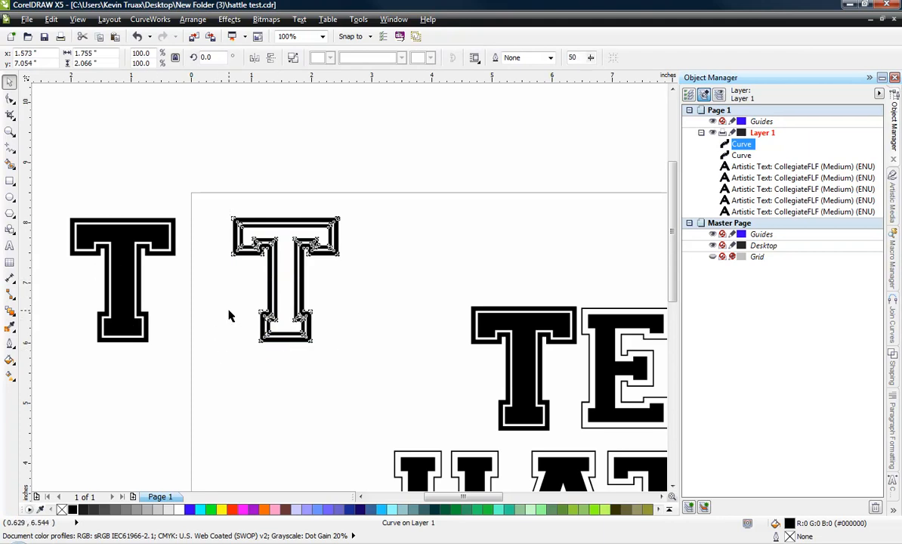
click(231, 316)
Break the hollow T curve apart into separate contour curves and deselect them.
scroll(264, 270, up, 1)
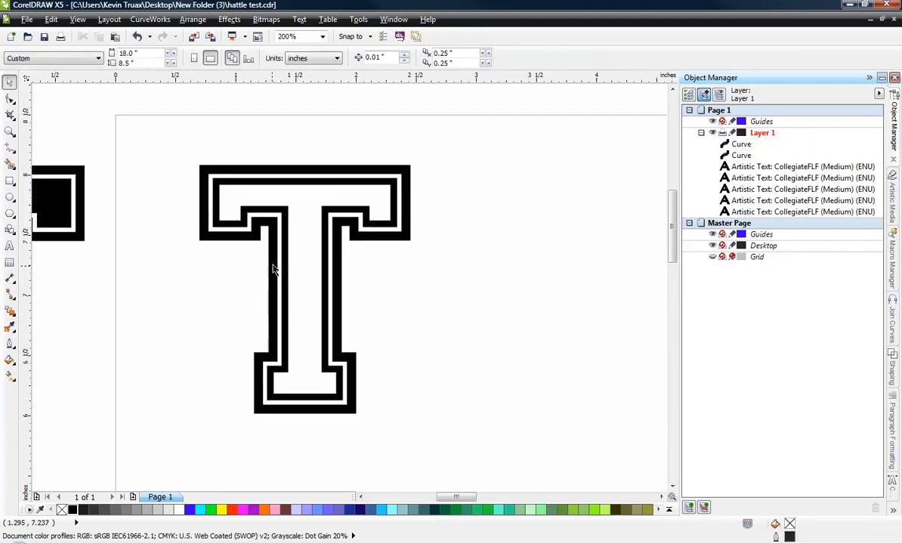
click(275, 266)
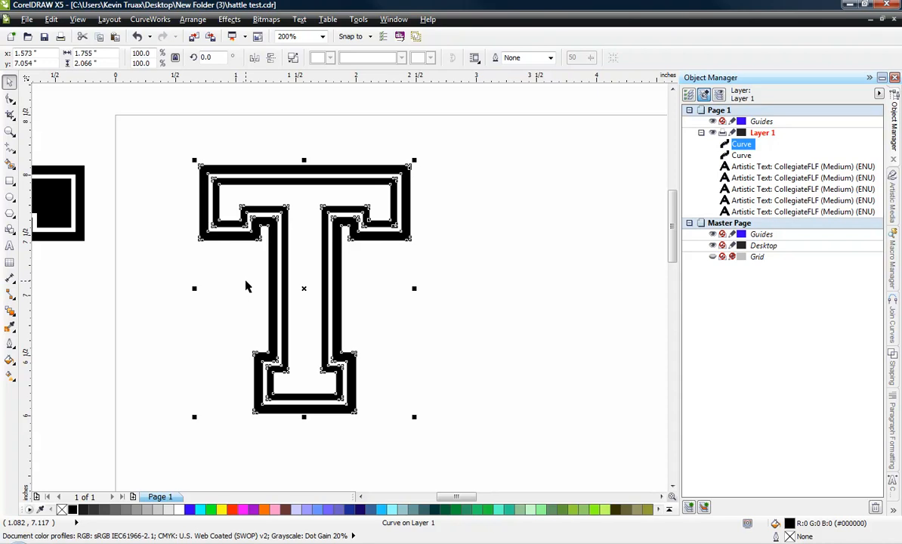
right_click(287, 240)
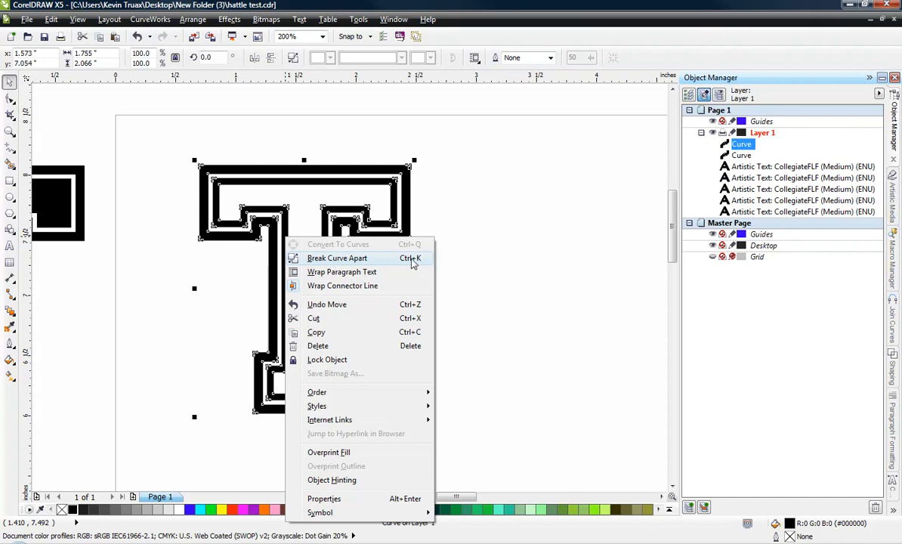
click(313, 257)
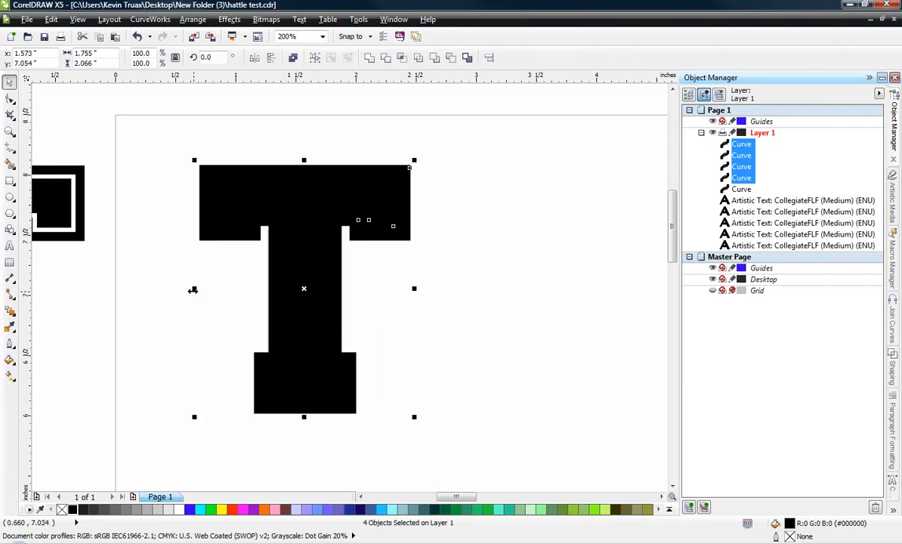
click(170, 282)
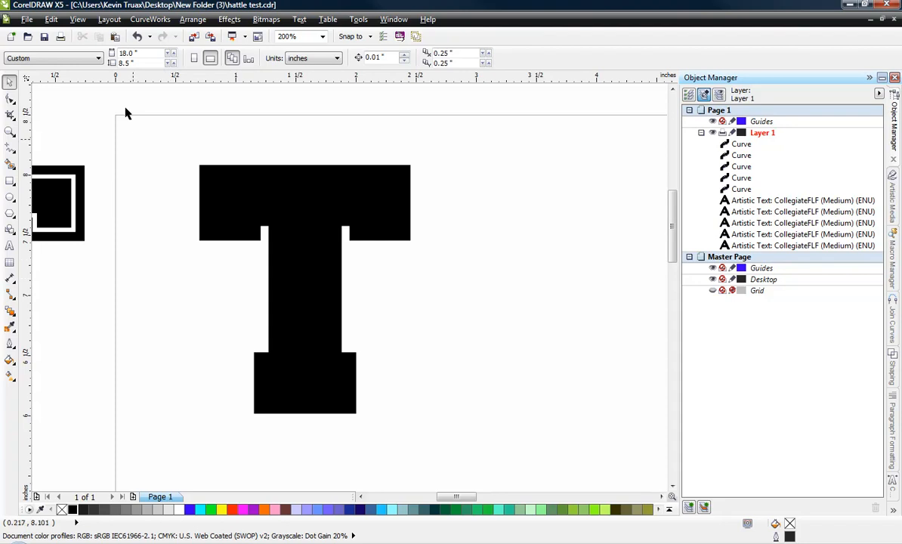
In Wireframe view, combine the T's outermost contour with the next contour inside it into one curve and deselect it.
click(79, 21)
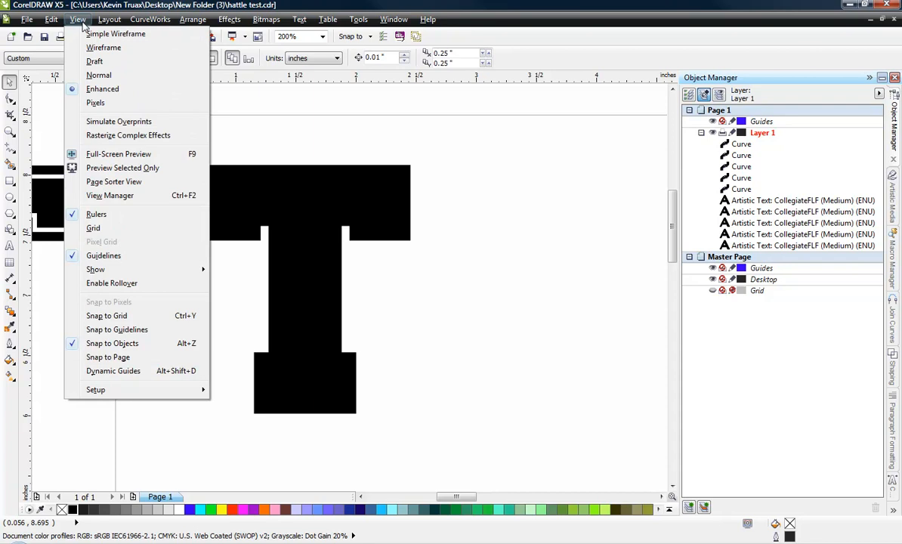
click(102, 48)
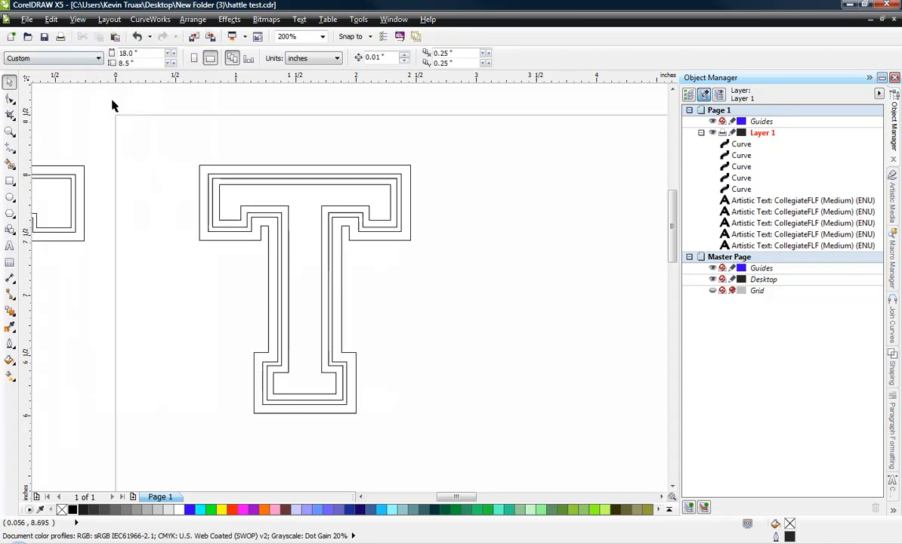
scroll(211, 198, up, 2)
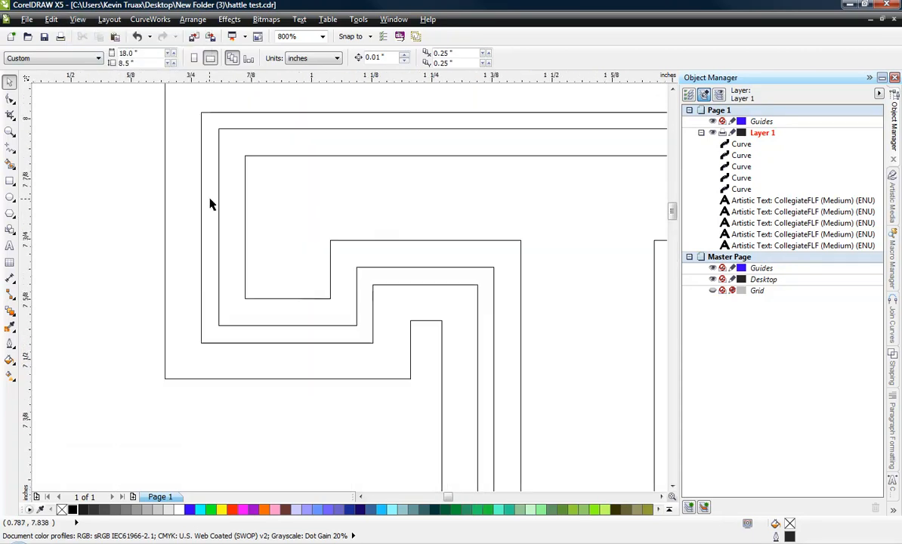
click(210, 342)
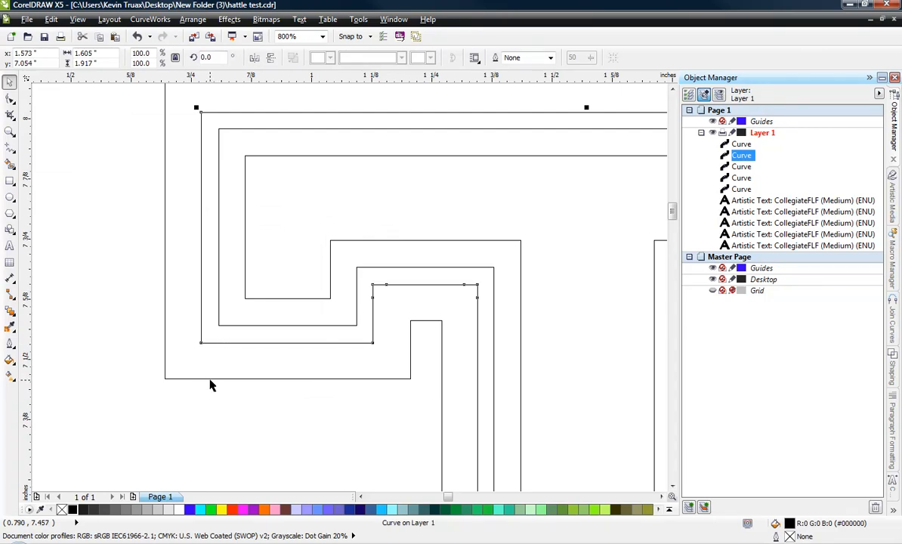
shift+click(210, 378)
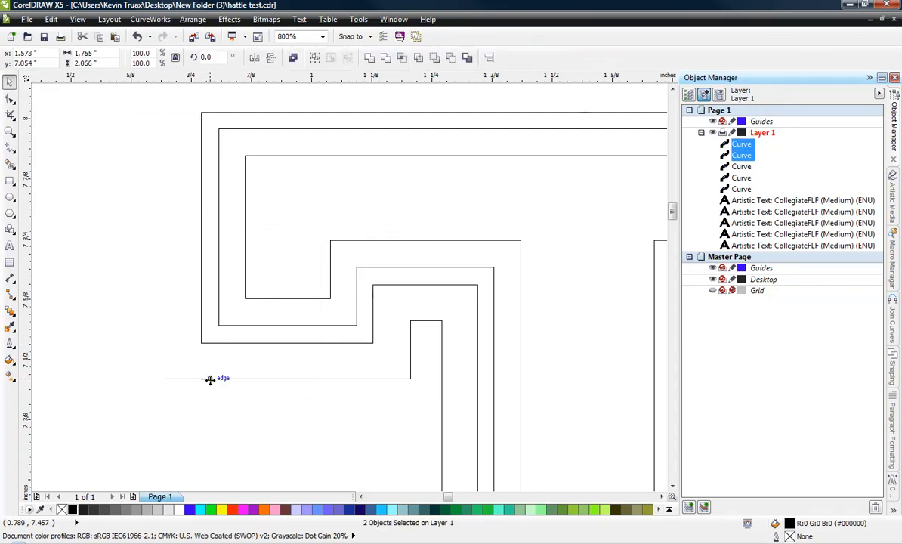
click(293, 58)
click(104, 340)
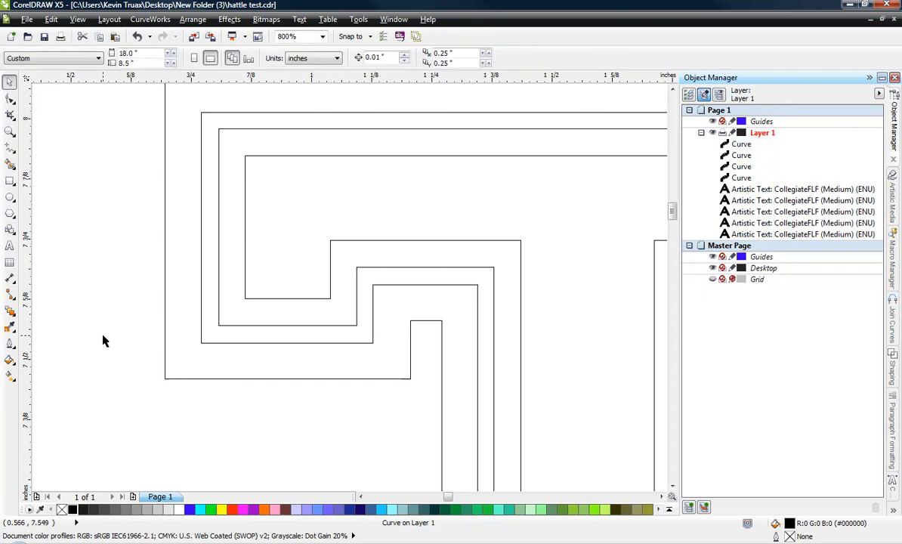
Delete the innermost contour of the broken-apart T on the page.
click(247, 281)
scroll(190, 241, down, 1)
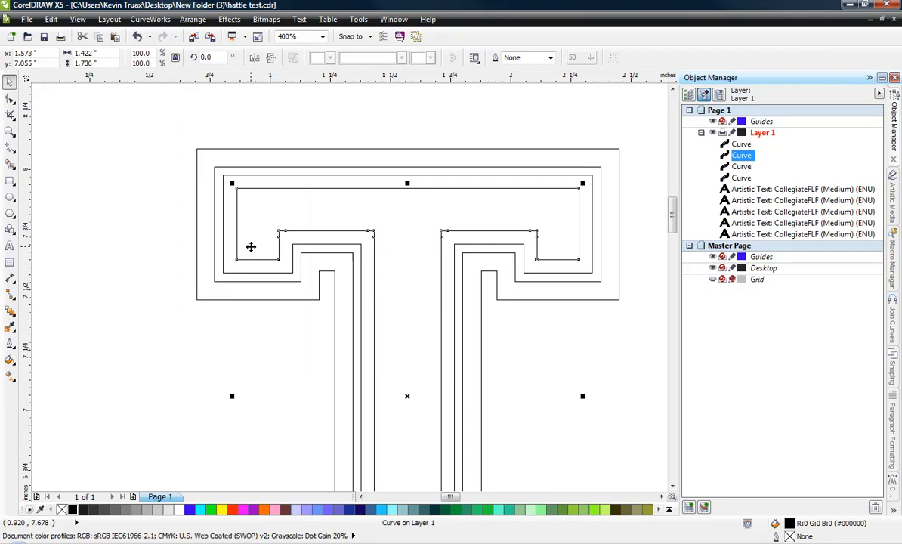
key(Delete)
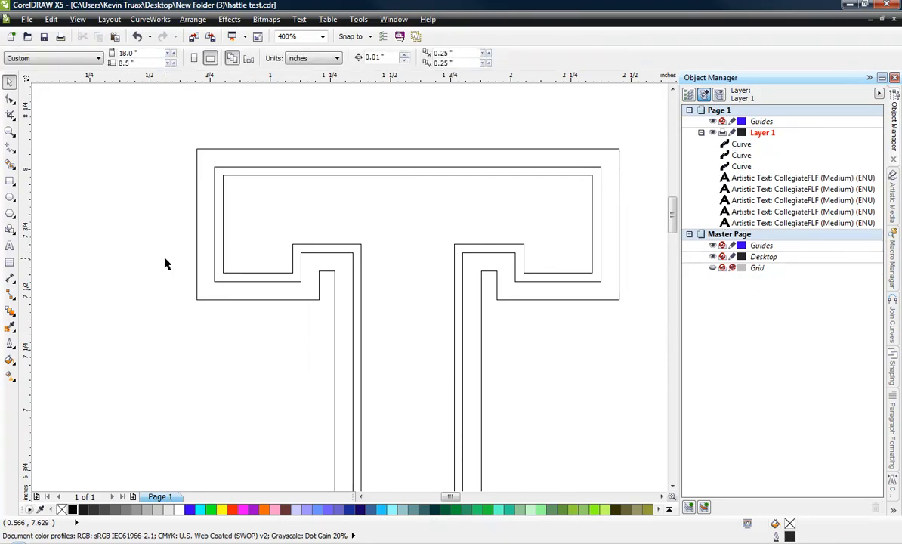
Switch the drawing display back to Enhanced view to show the T on the page with its fills.
scroll(153, 217, down, 3)
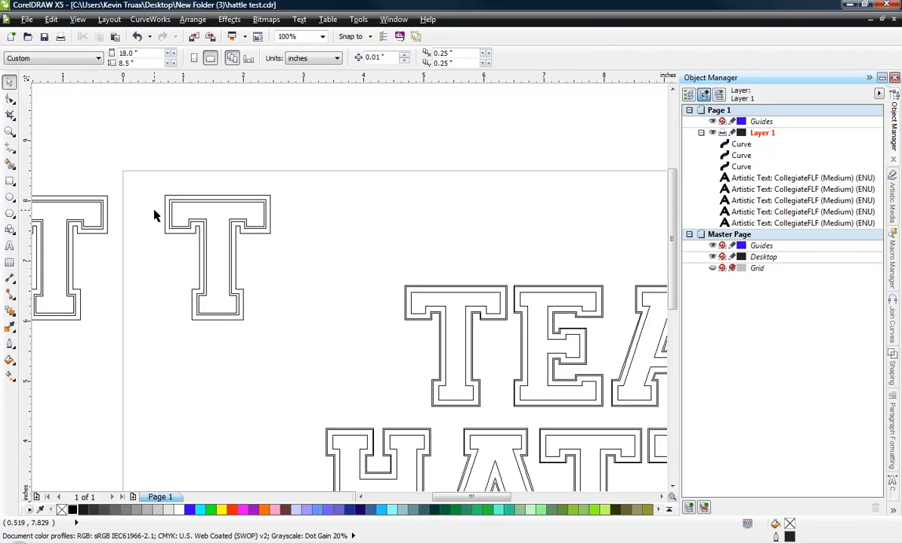
scroll(148, 224, up, 2)
click(77, 19)
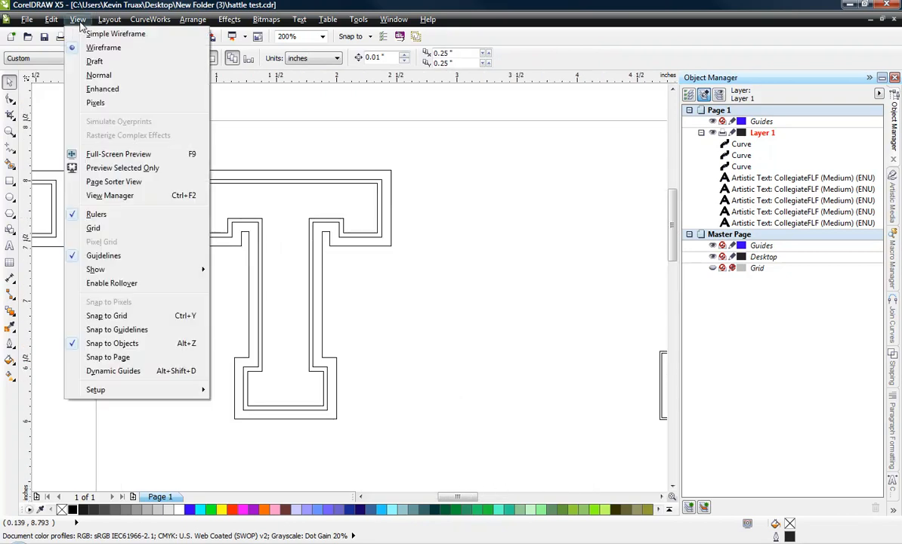
click(111, 89)
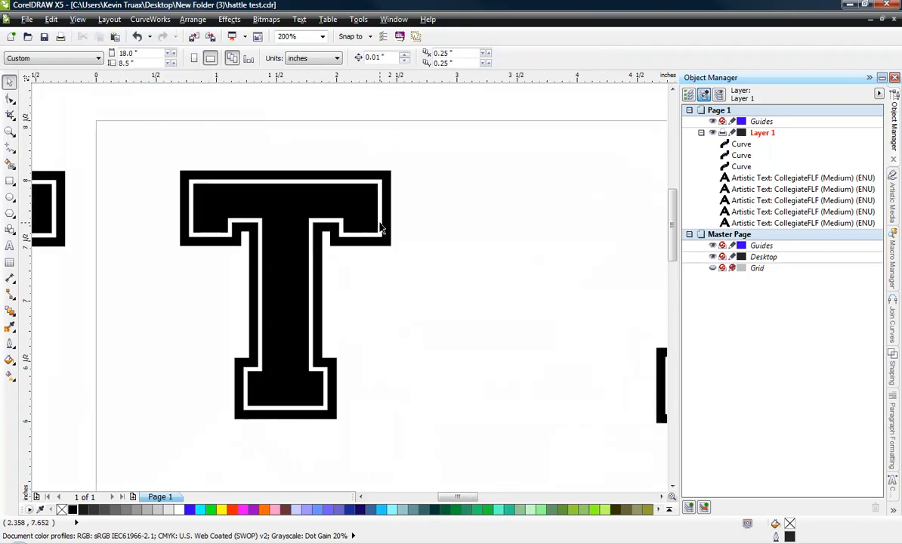
Compare the T off the page with the T on the page in Wireframe view and again in Enhanced view.
scroll(381, 228, down, 2)
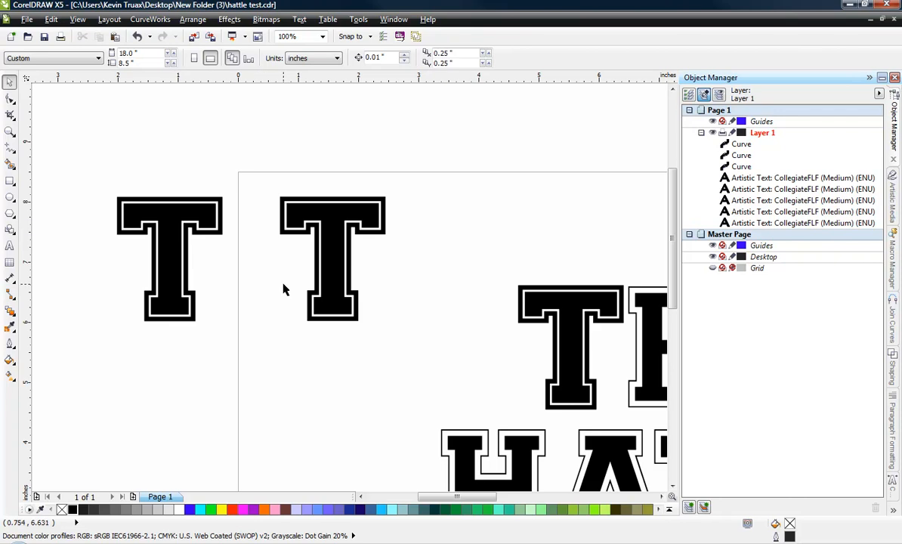
scroll(283, 289, down, 1)
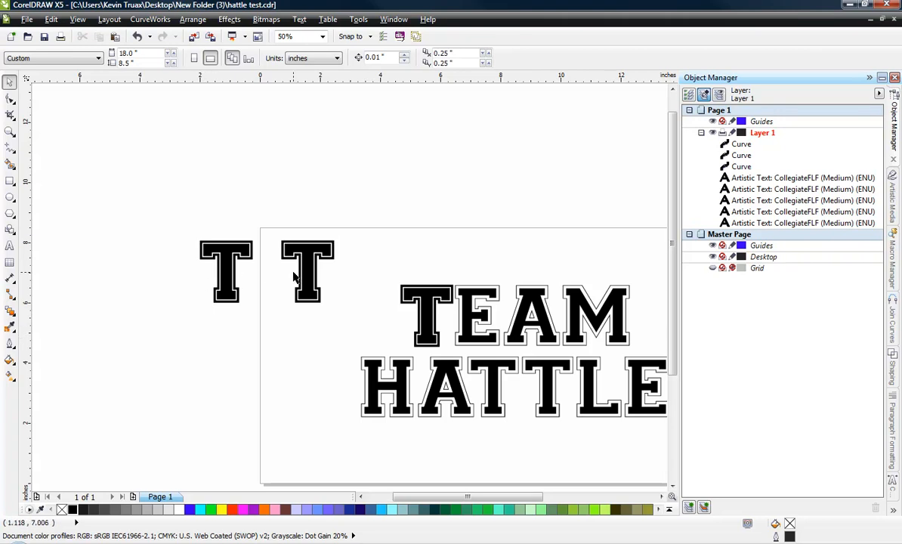
scroll(268, 265, up, 1)
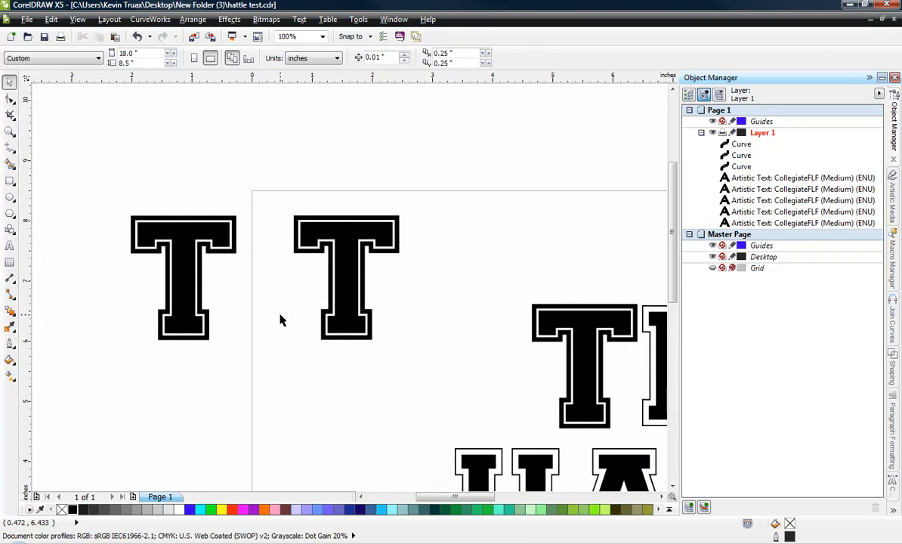
click(78, 19)
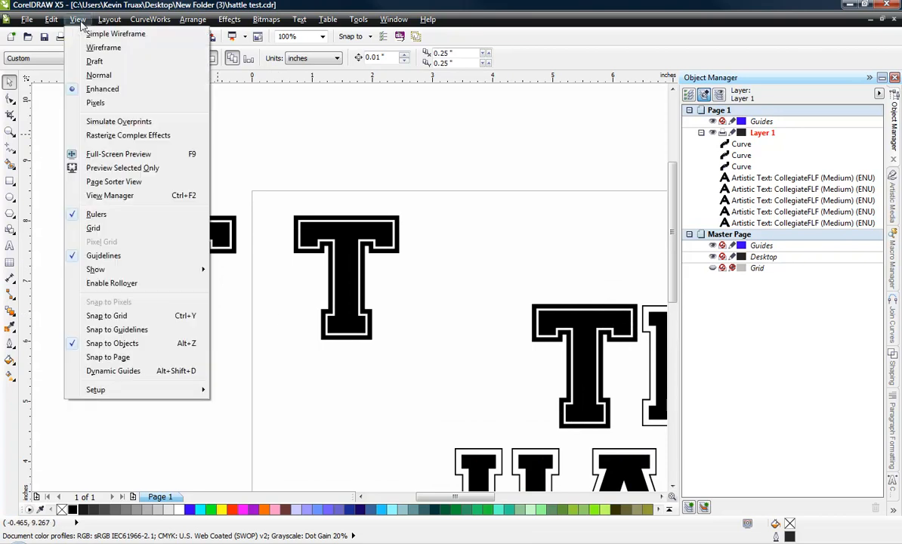
click(89, 51)
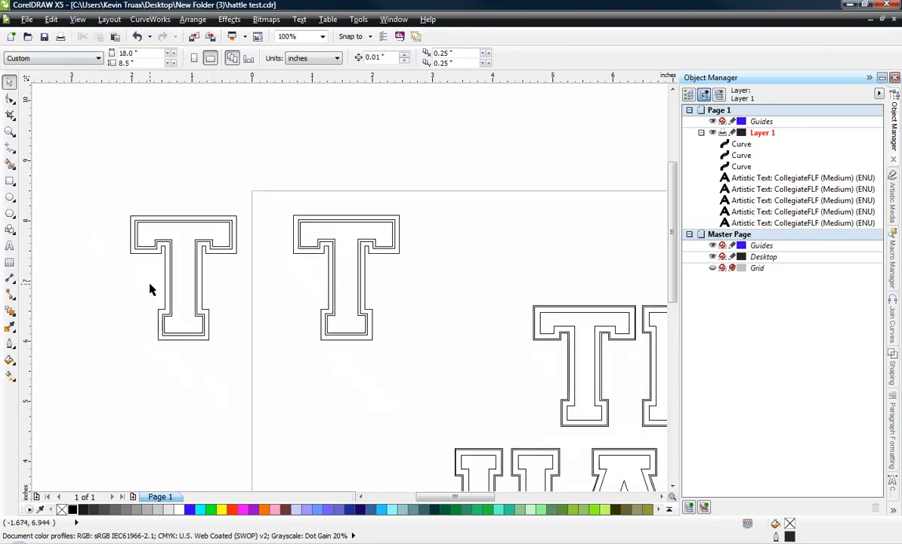
scroll(150, 289, up, 1)
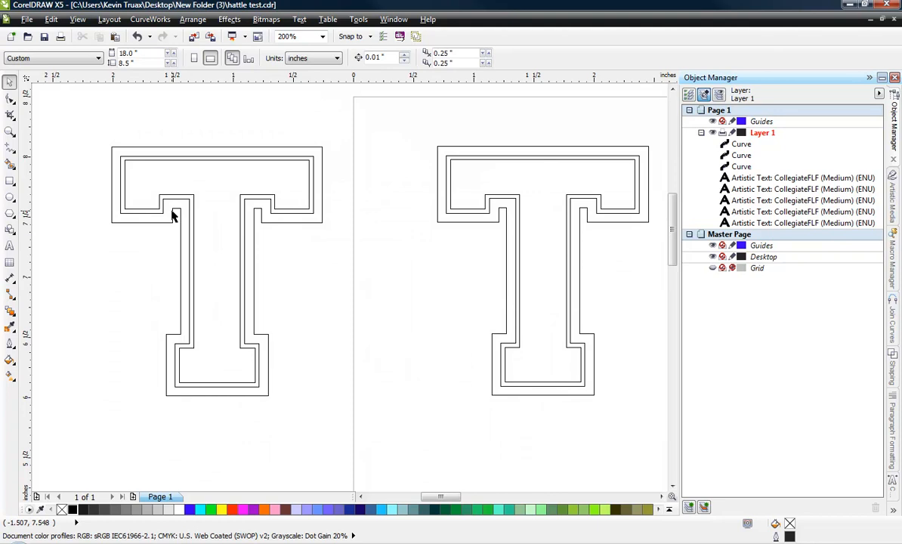
click(77, 19)
click(106, 87)
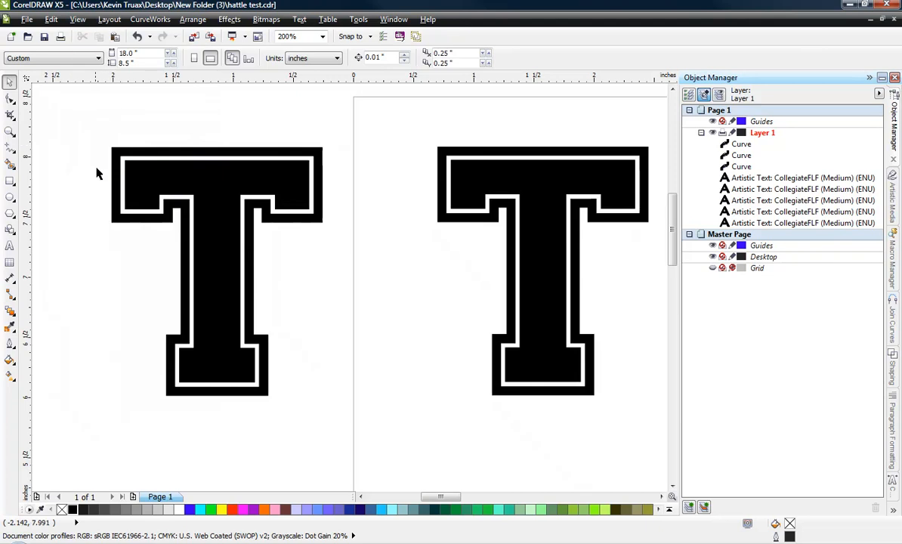
scroll(140, 268, down, 1)
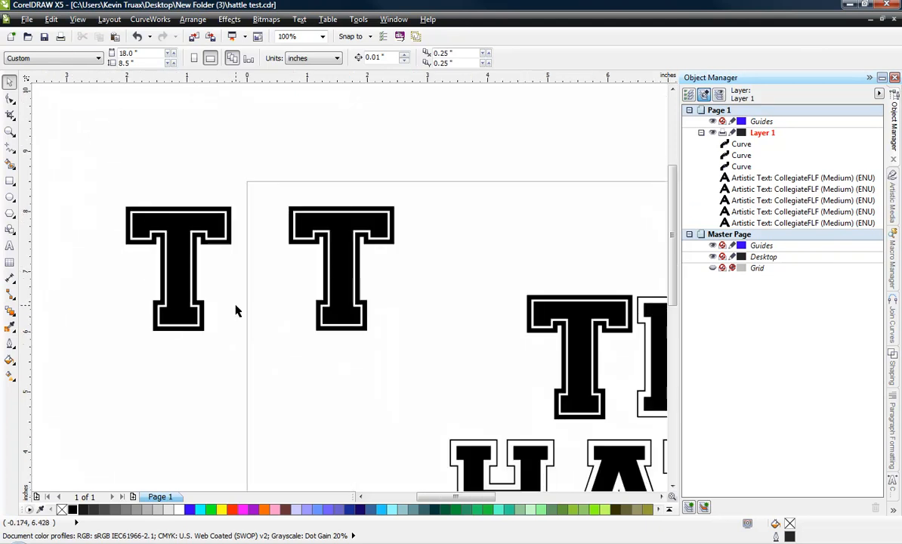